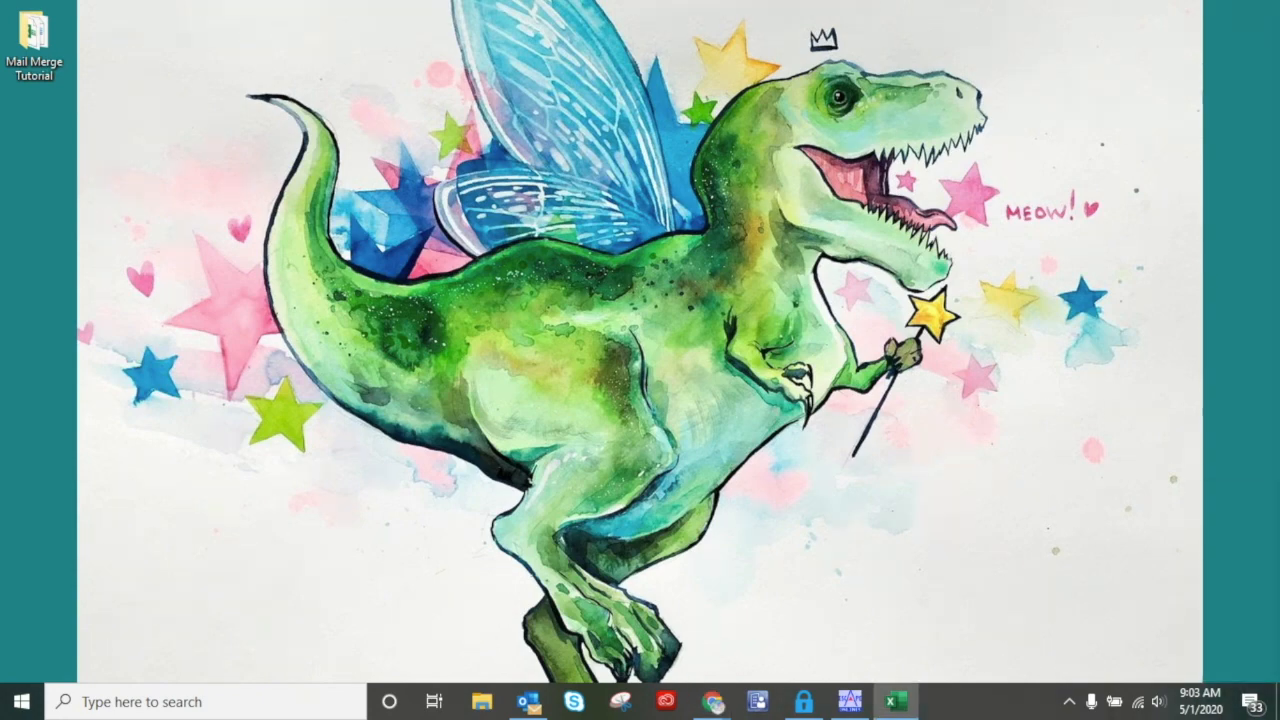
# - Examine the column headers from First Name to Email Address in the Mail Merge Tutorial workbook in Excel, and close it
pyautogui.click(896, 701)
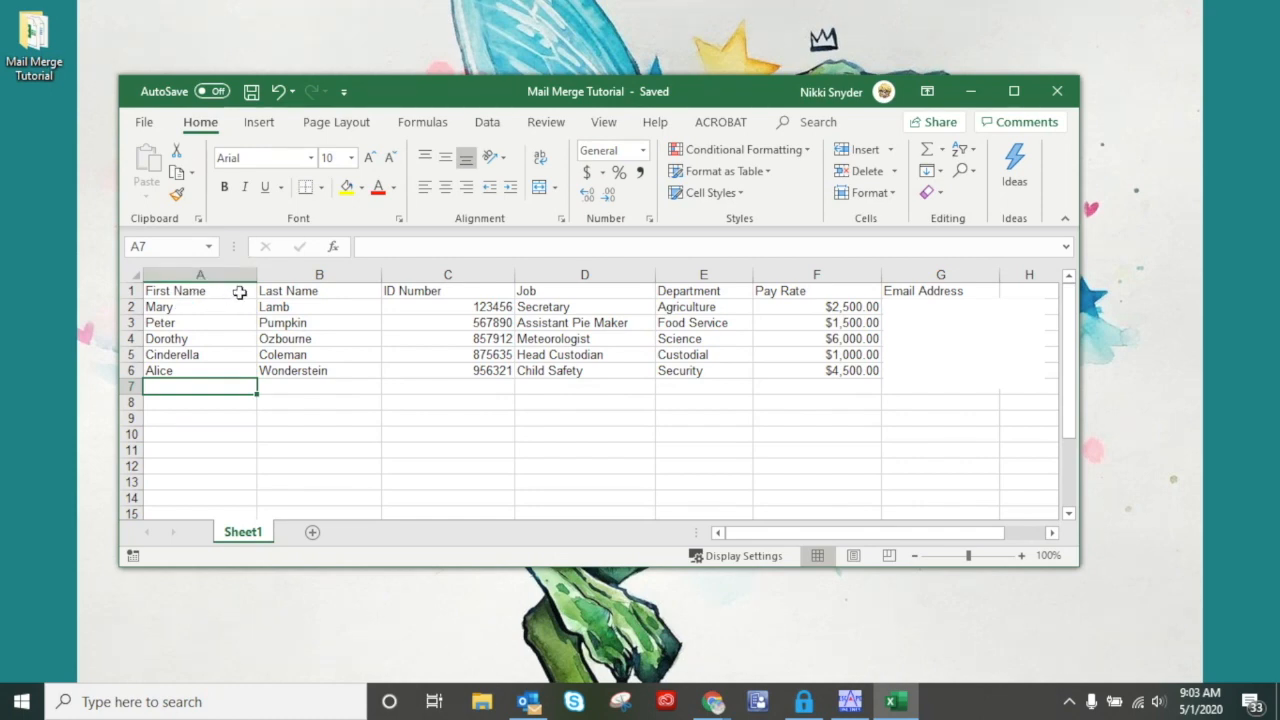
pyautogui.click(177, 290)
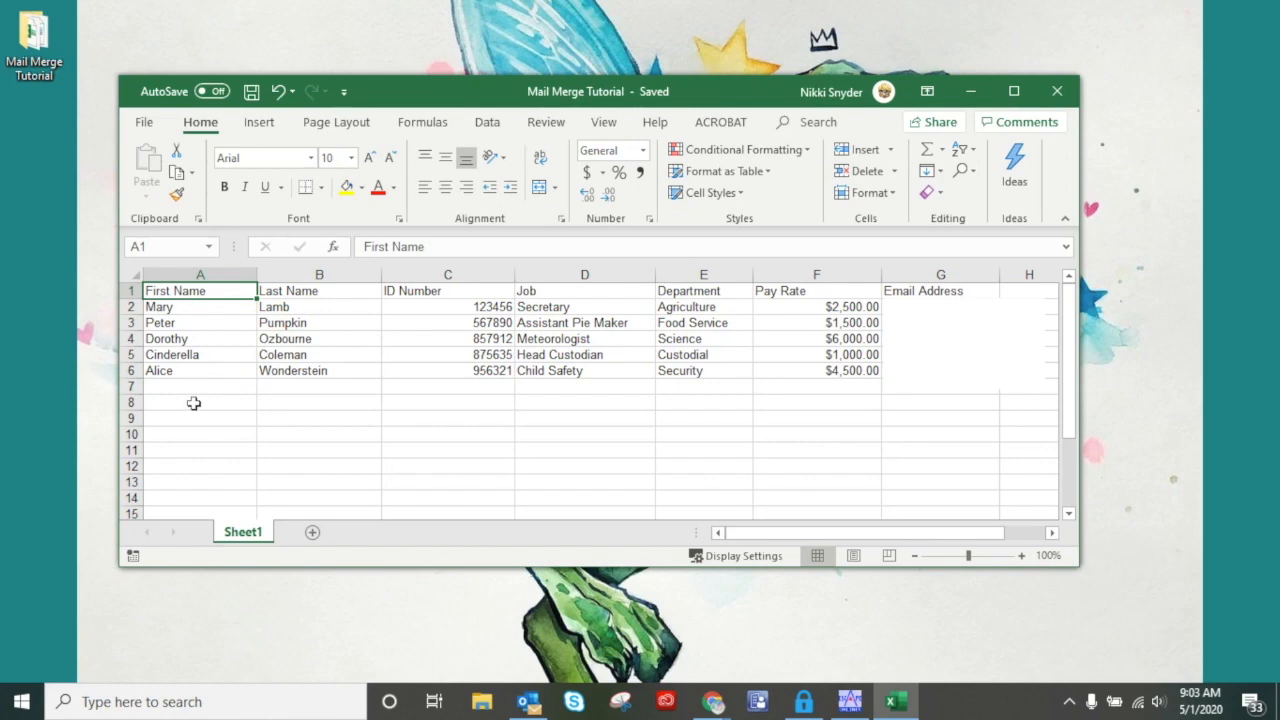
pyautogui.click(309, 291)
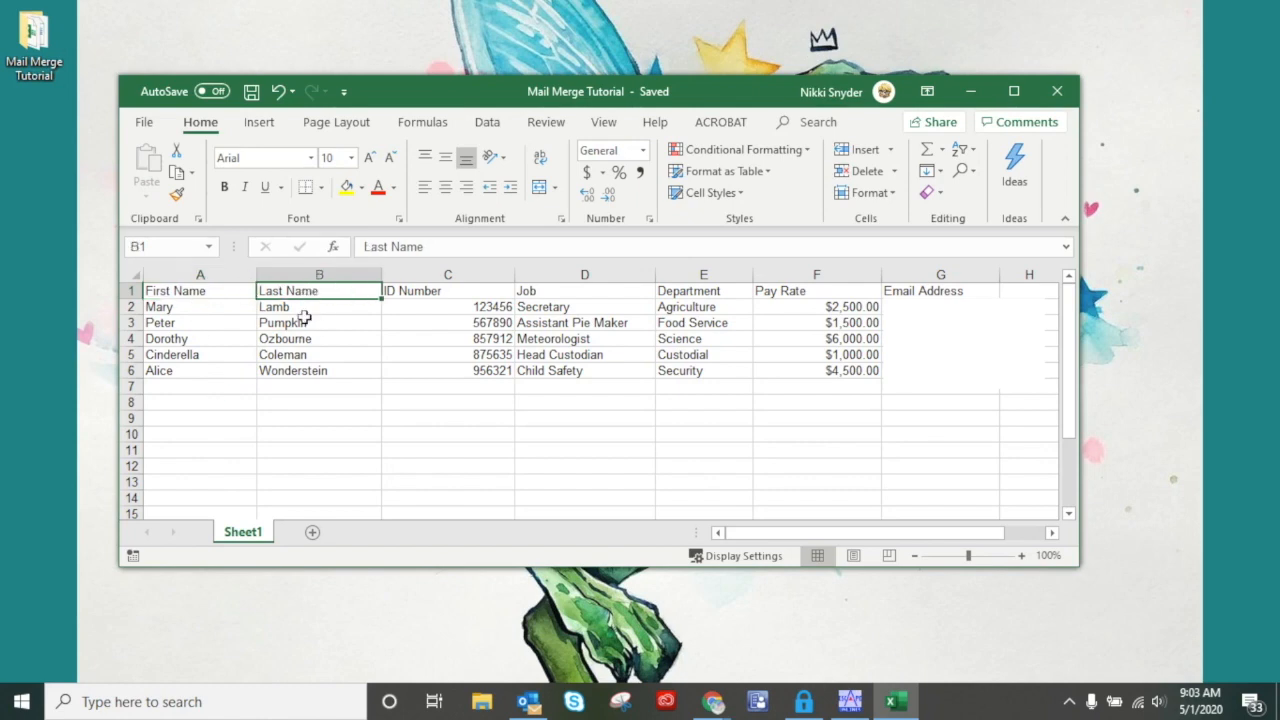
pyautogui.click(443, 291)
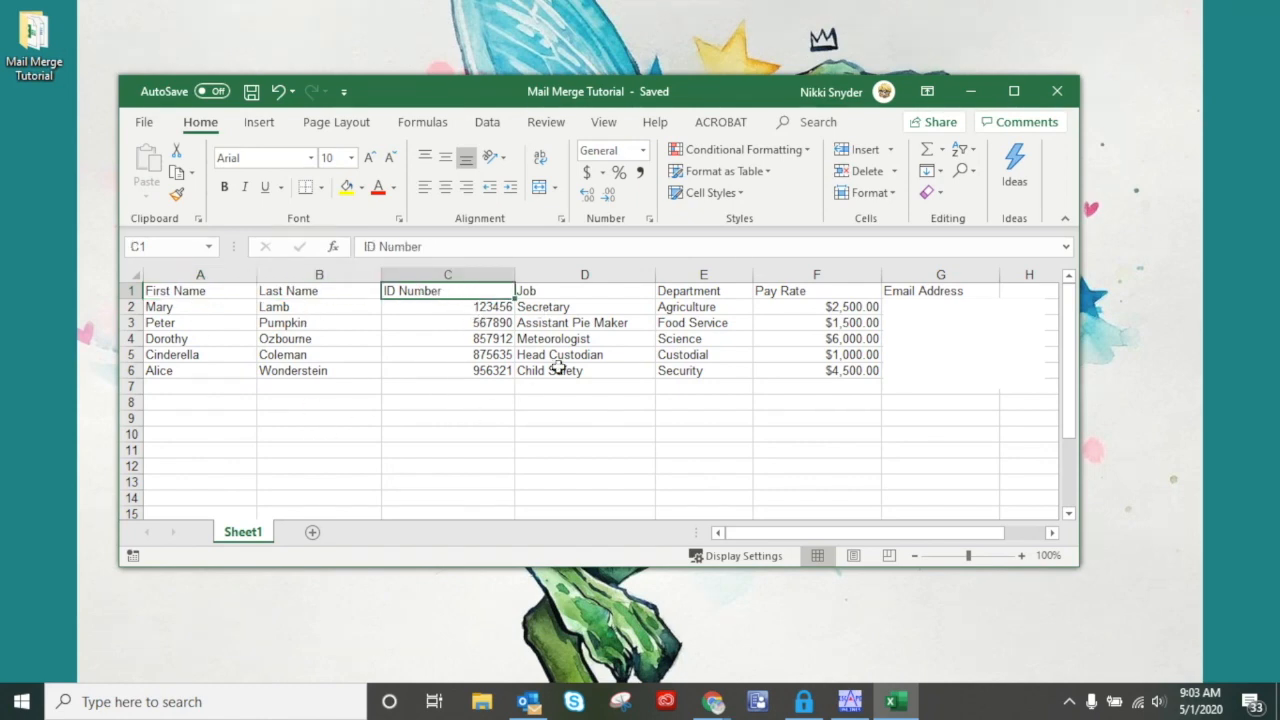
pyautogui.click(566, 294)
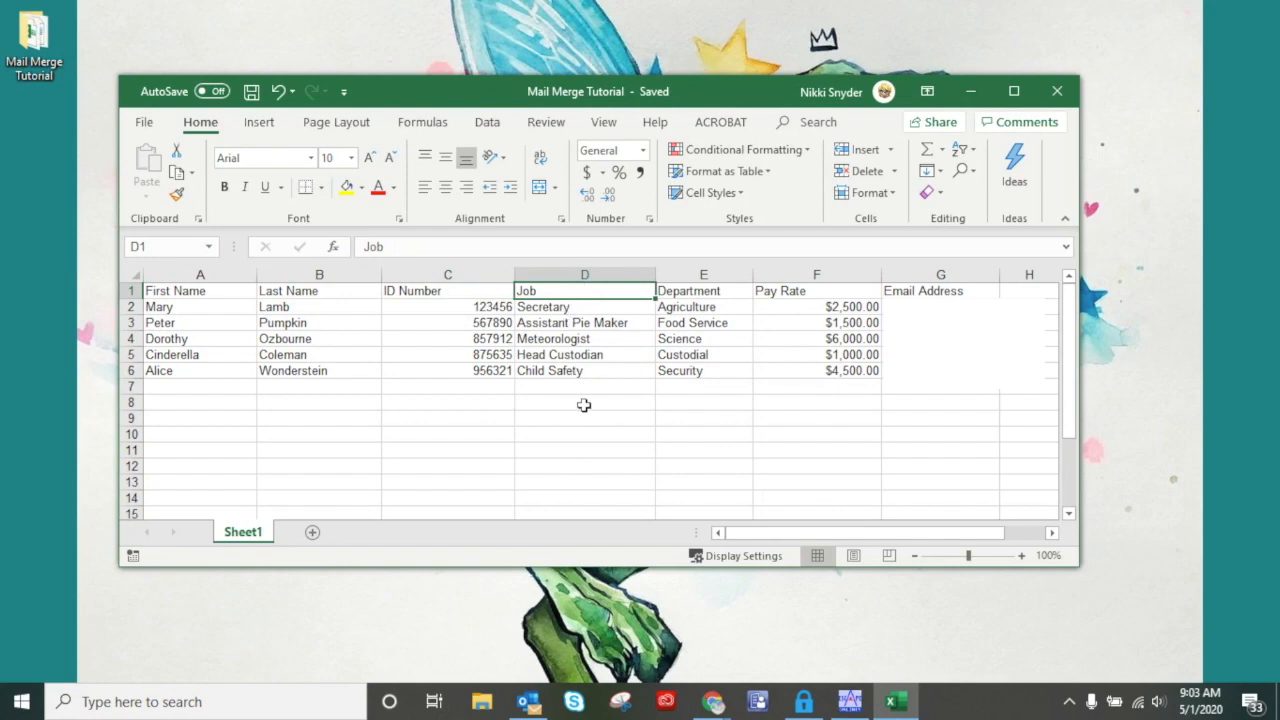
pyautogui.click(694, 293)
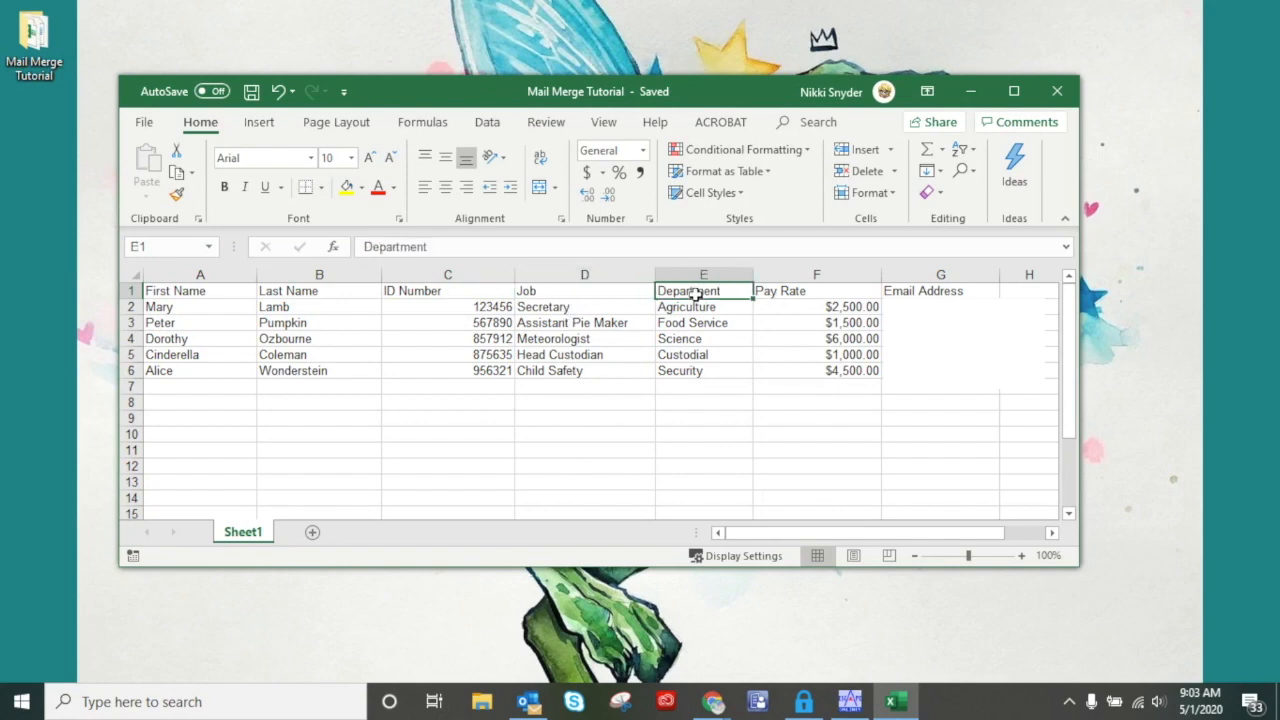
pyautogui.click(787, 292)
pyautogui.click(936, 285)
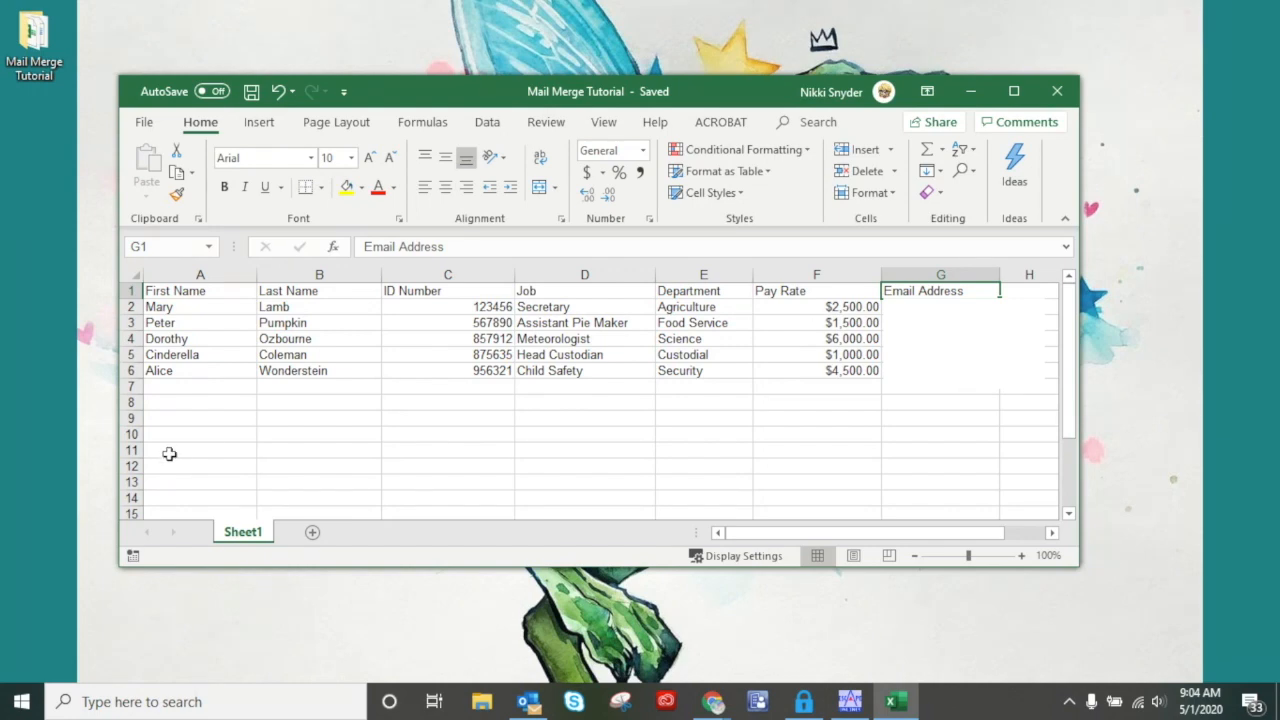
pyautogui.click(1055, 93)
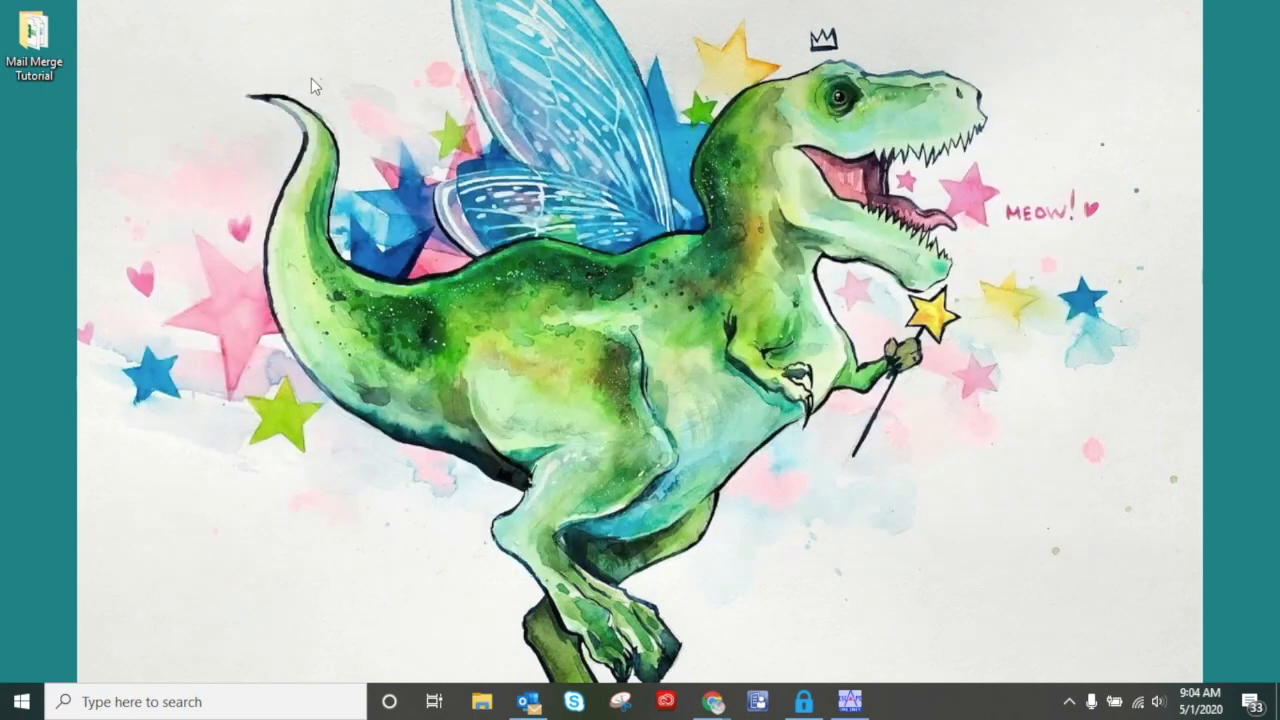
# - Open the Letter_Mail Merge Tutorial document in Word from the desktop's Mail Merge Tutorial folder and check its blank placeholders
pyautogui.doubleClick(36, 40)
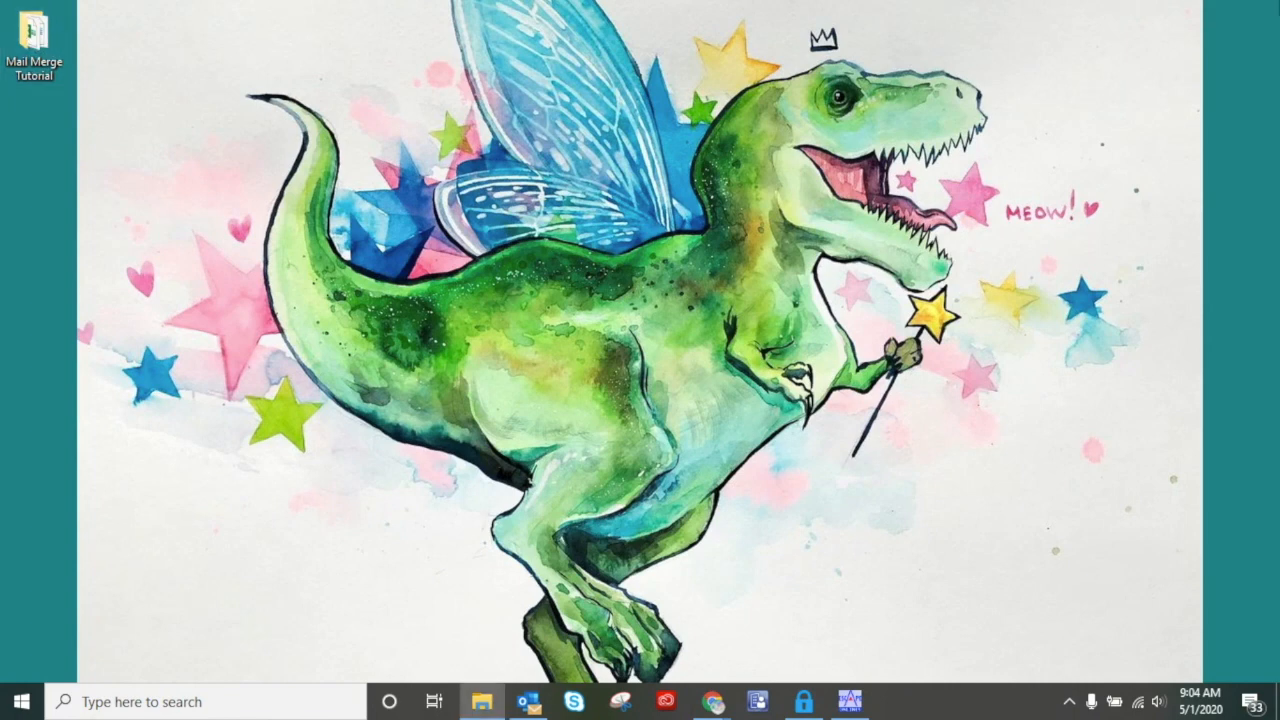
pyautogui.moveTo(1279, 380); pyautogui.dragTo(781, 143)
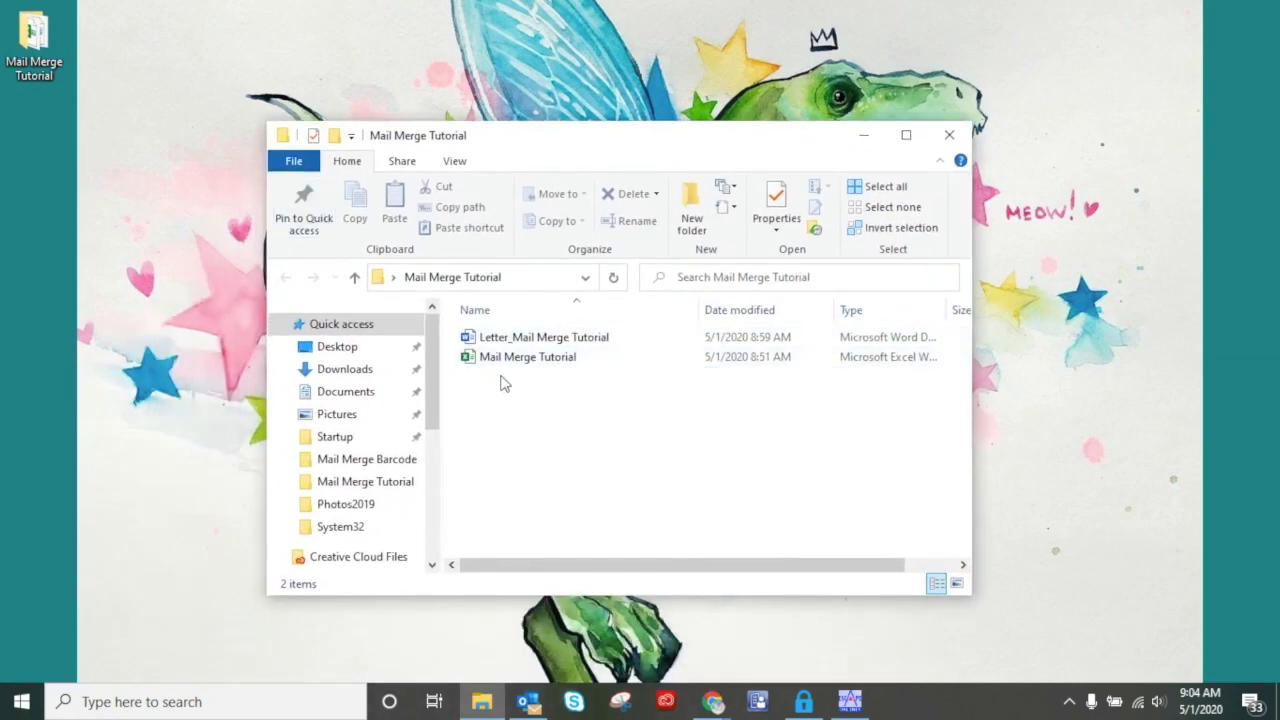
pyautogui.doubleClick(537, 338)
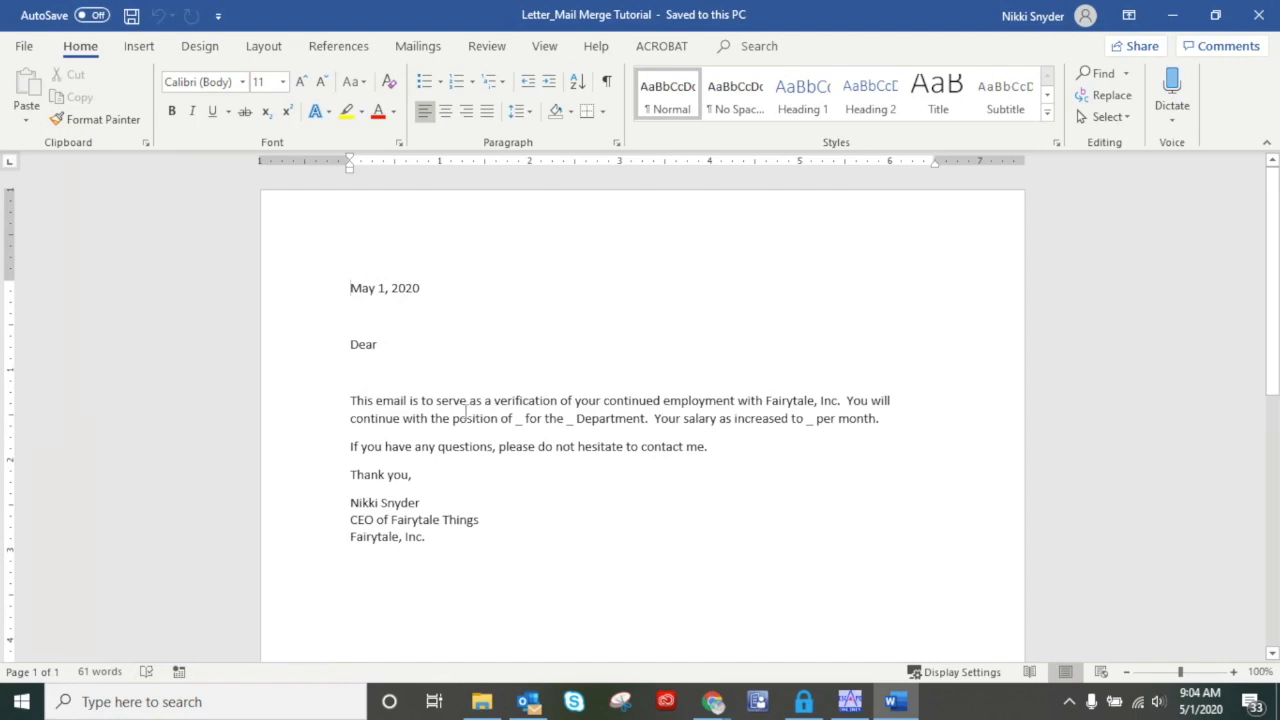
pyautogui.doubleClick(516, 420)
pyautogui.click(518, 420)
# - Change the font of the entire letter, from the date to the signature block, to Arial
pyautogui.moveTo(350, 288); pyautogui.dragTo(546, 529)
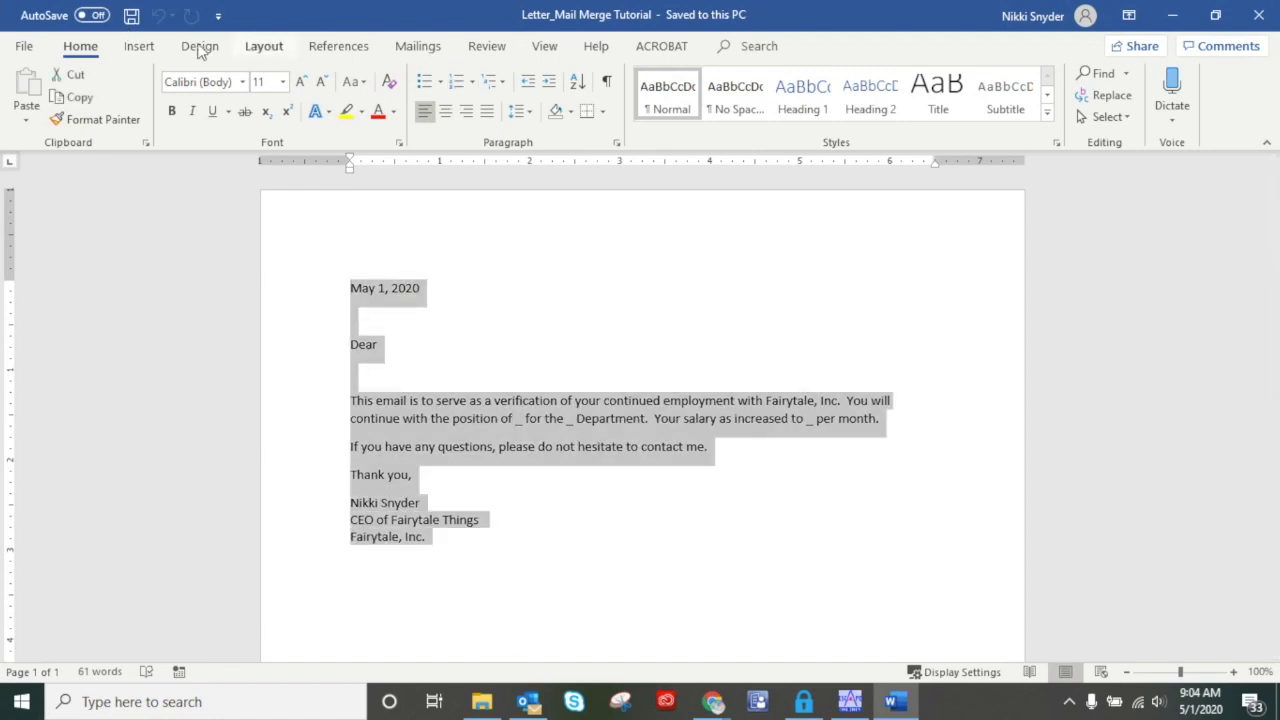
pyautogui.click(242, 81)
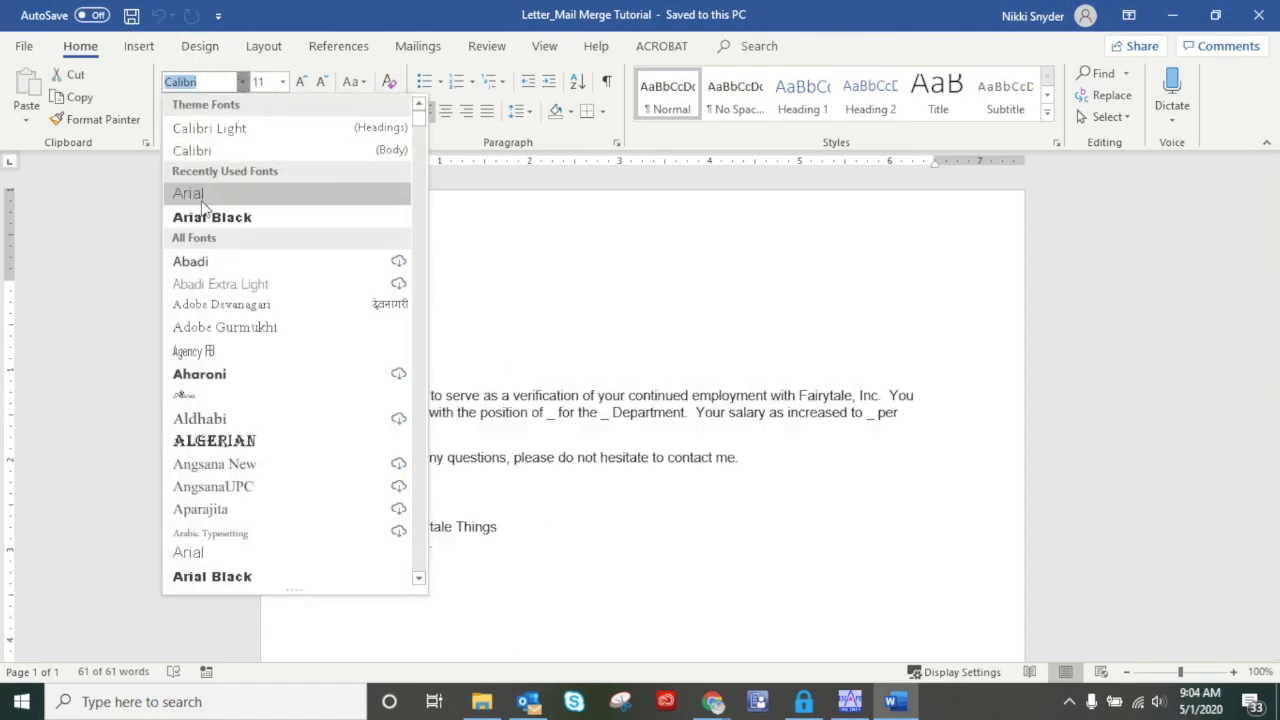
pyautogui.click(202, 194)
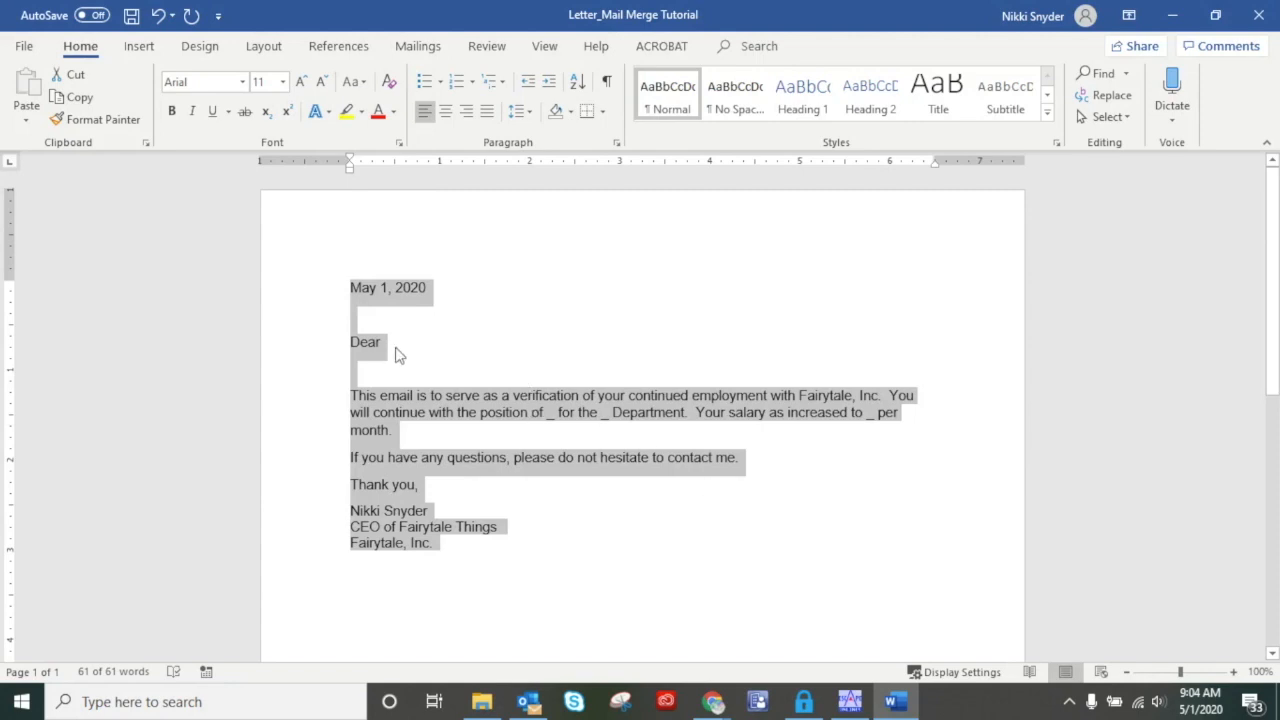
pyautogui.click(538, 298)
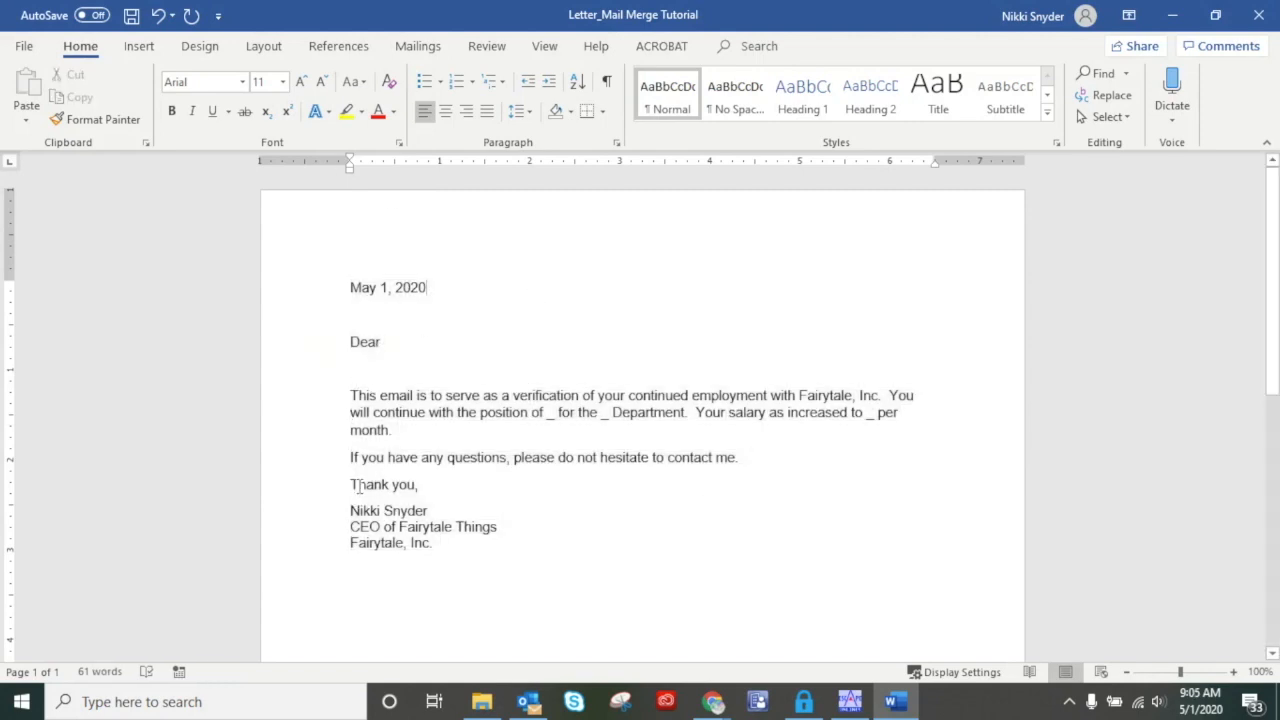
# - Make the sender's name in the letter's signature block bold
pyautogui.moveTo(348, 511); pyautogui.dragTo(433, 511)
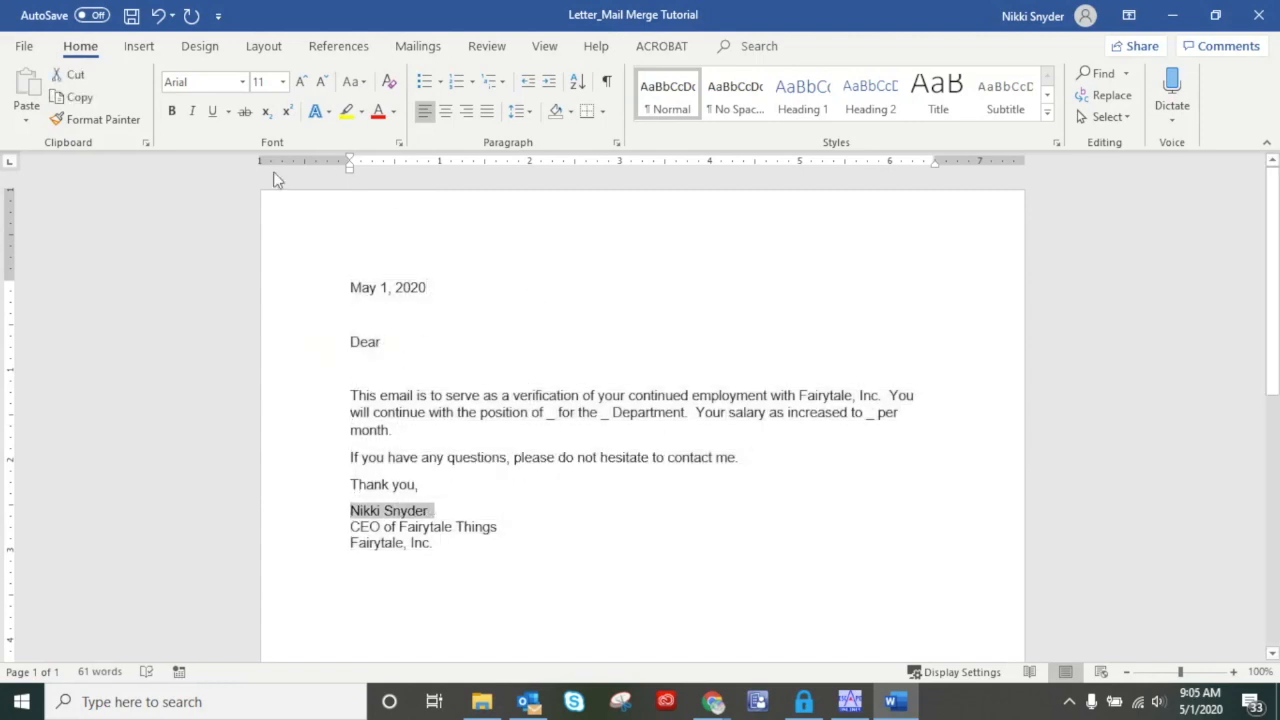
pyautogui.click(171, 111)
pyautogui.click(634, 552)
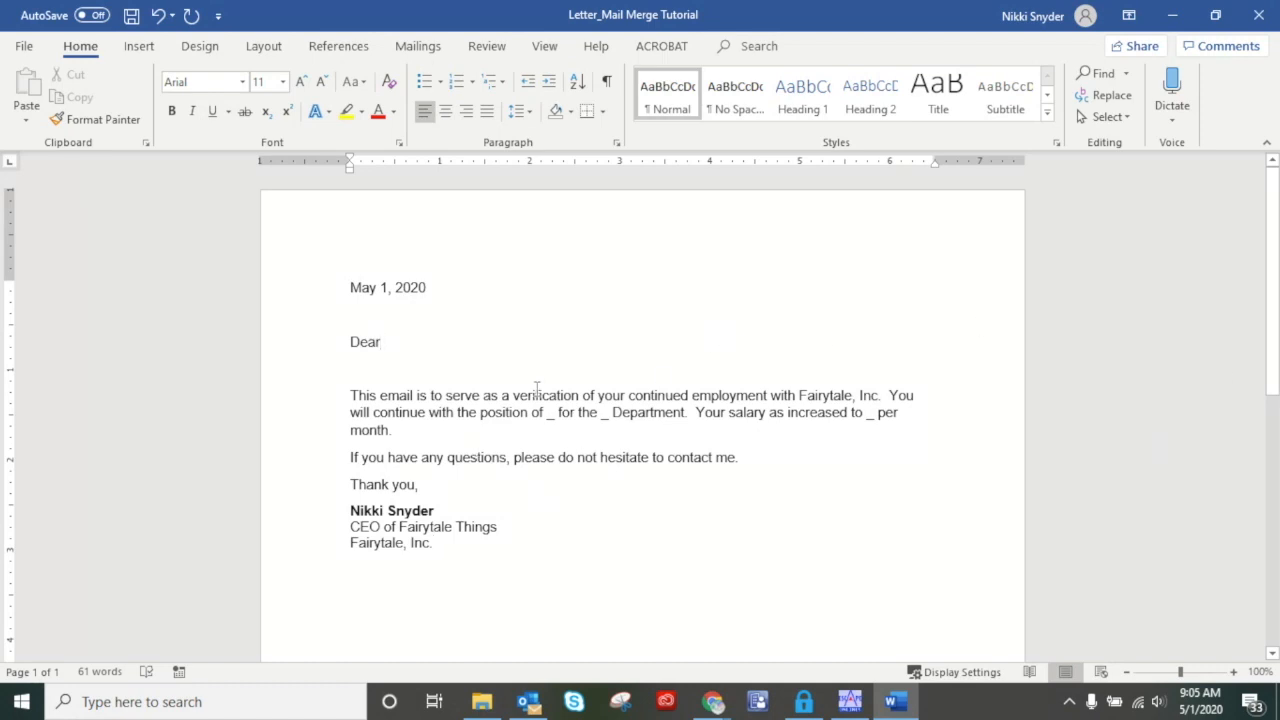
# - Start selecting mail merge recipients from an existing list and browse to the Mail Merge Tutorial folder on the Desktop
pyautogui.click(418, 46)
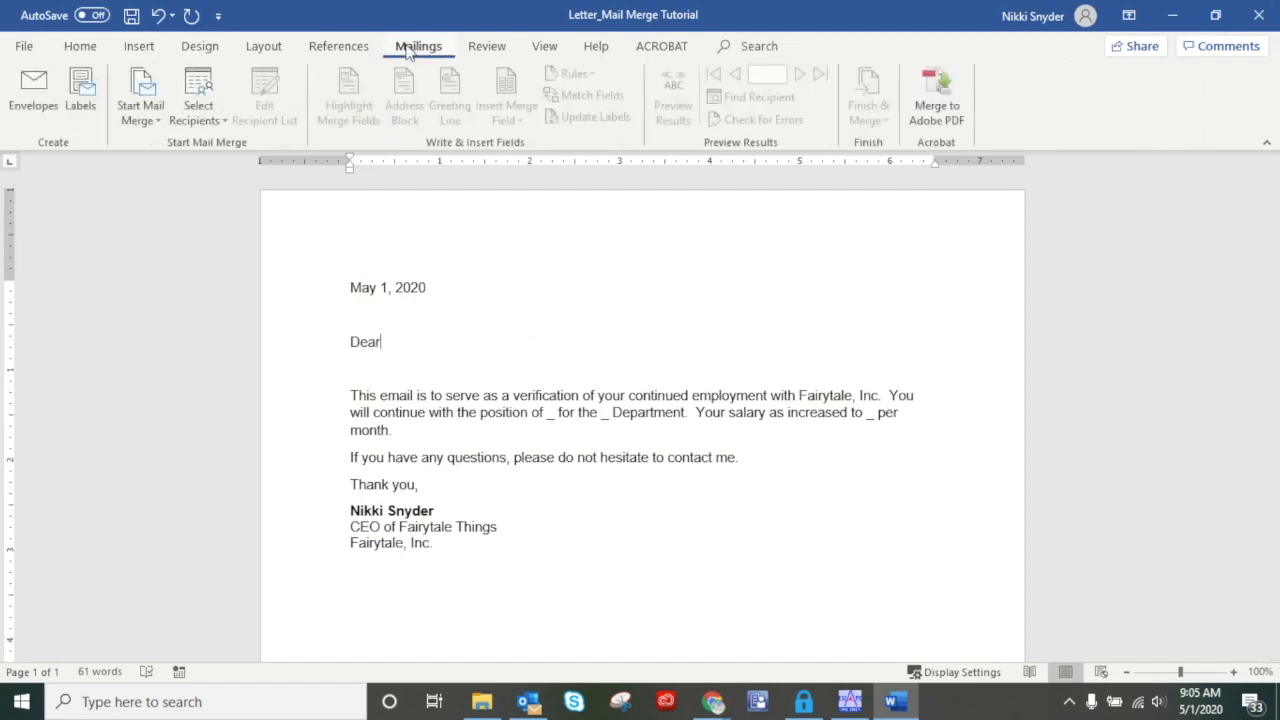
pyautogui.click(195, 112)
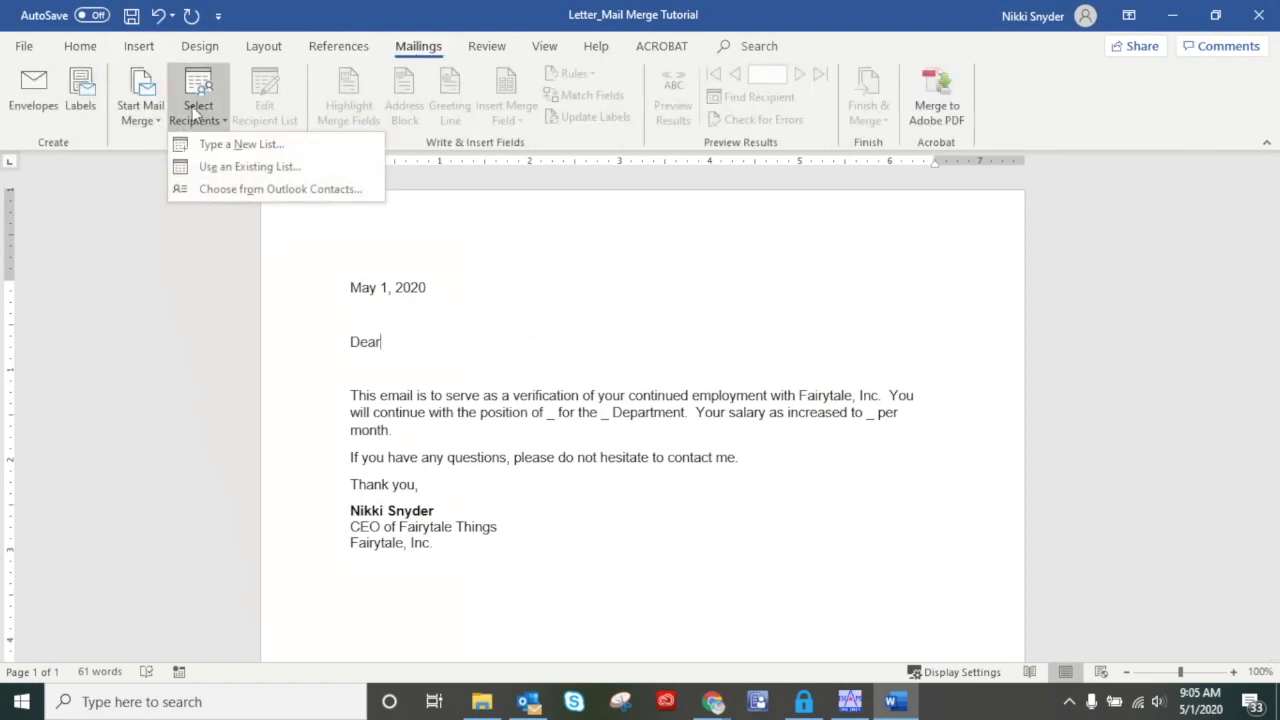
pyautogui.click(290, 170)
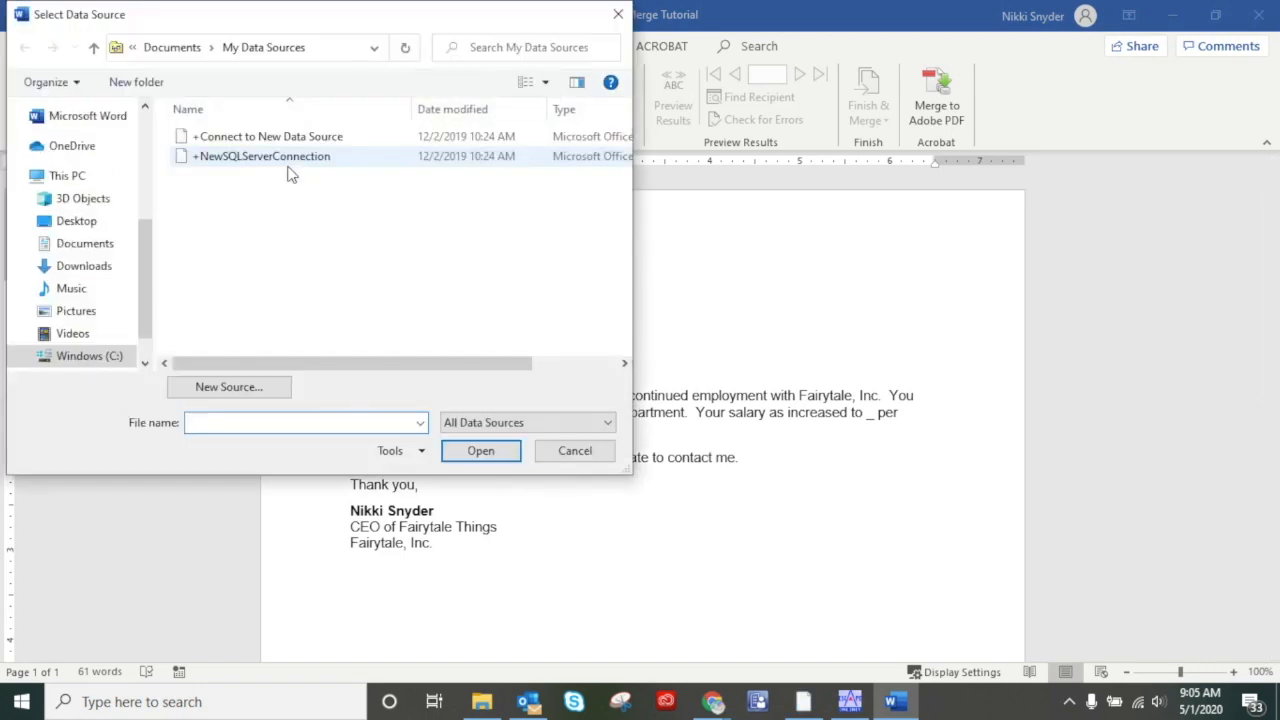
pyautogui.click(78, 222)
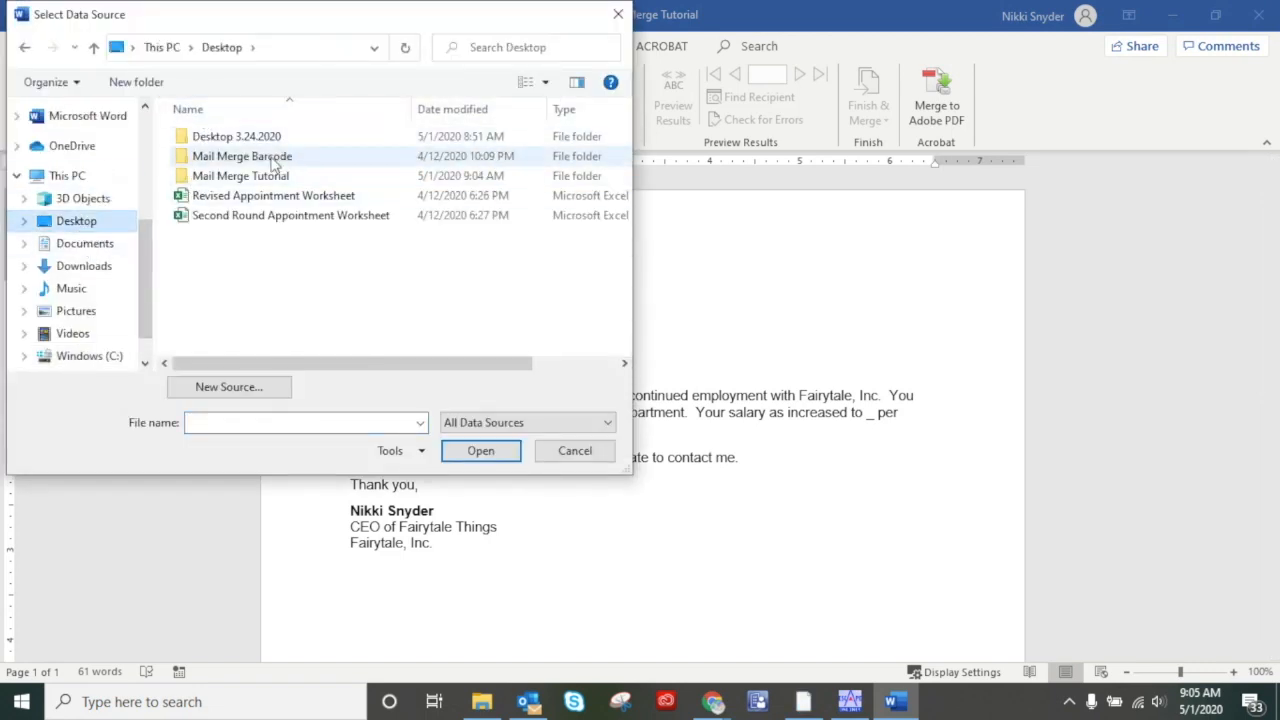
pyautogui.click(220, 182)
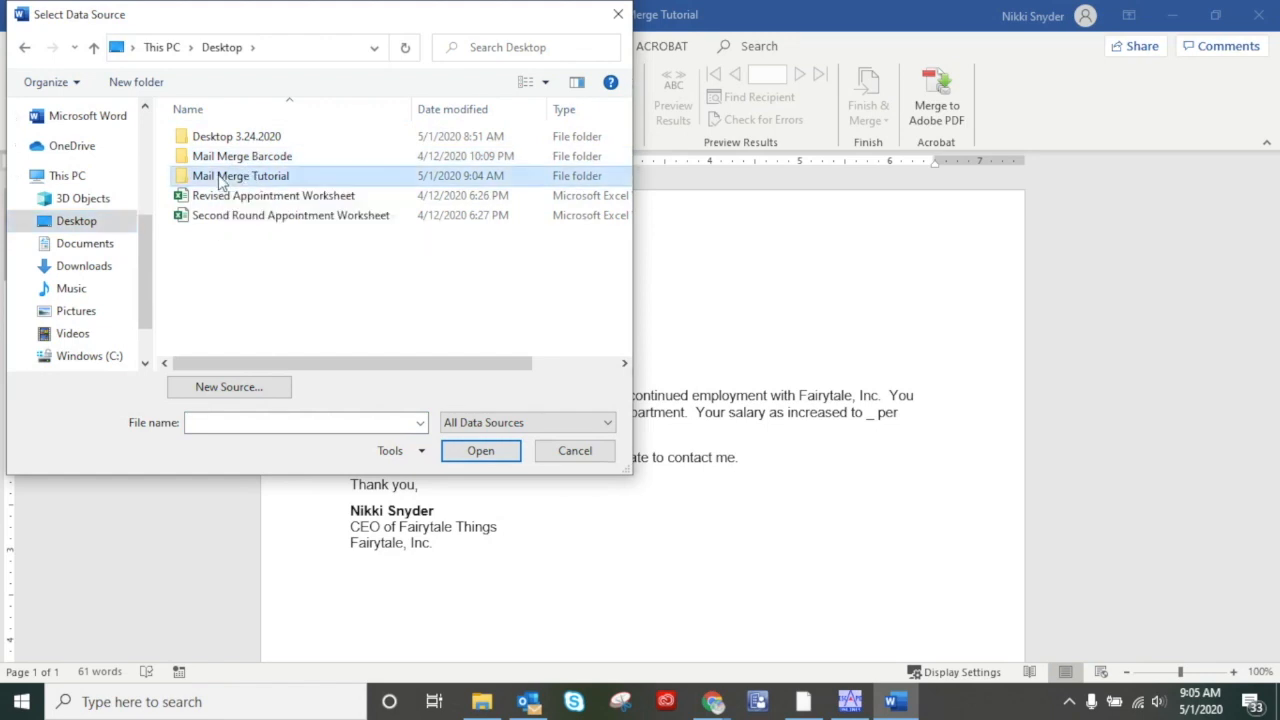
pyautogui.click(220, 178)
pyautogui.doubleClick(220, 177)
pyautogui.click(181, 182)
pyautogui.doubleClick(180, 178)
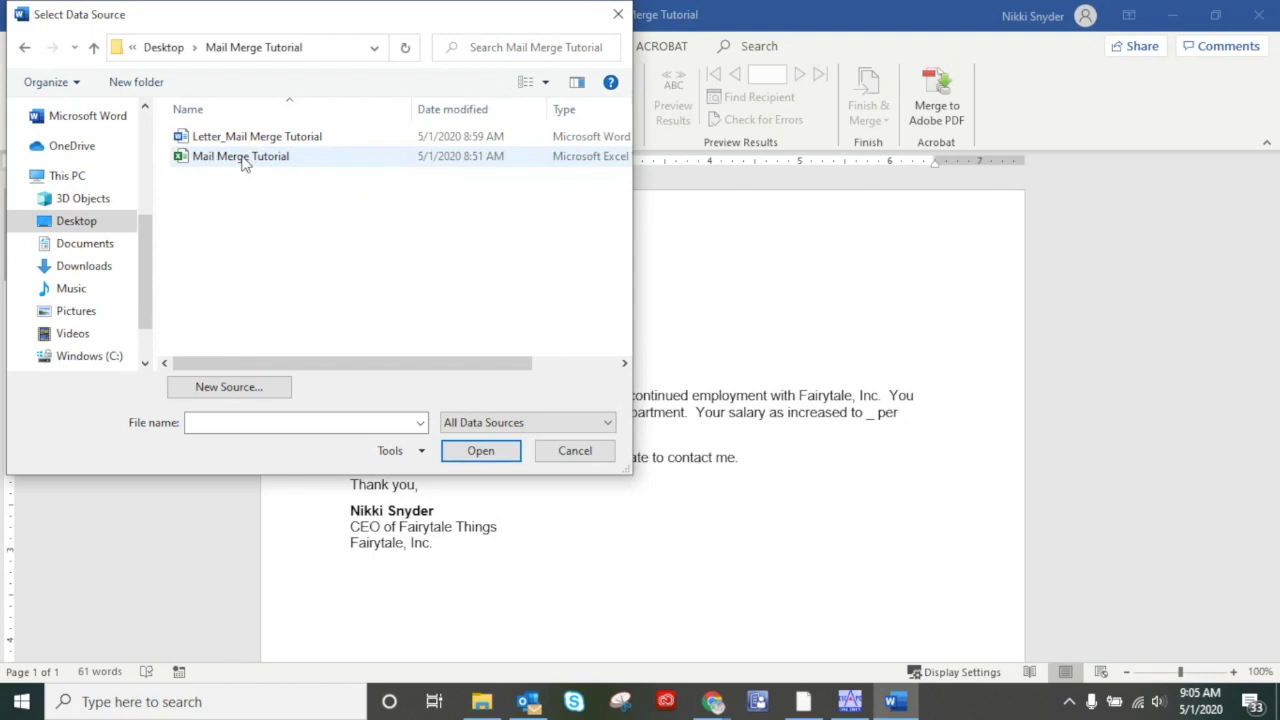
# - Load the Mail Merge Tutorial Excel workbook as the recipient list, using table Sheet1$ with its first row as column headers
pyautogui.click(240, 157)
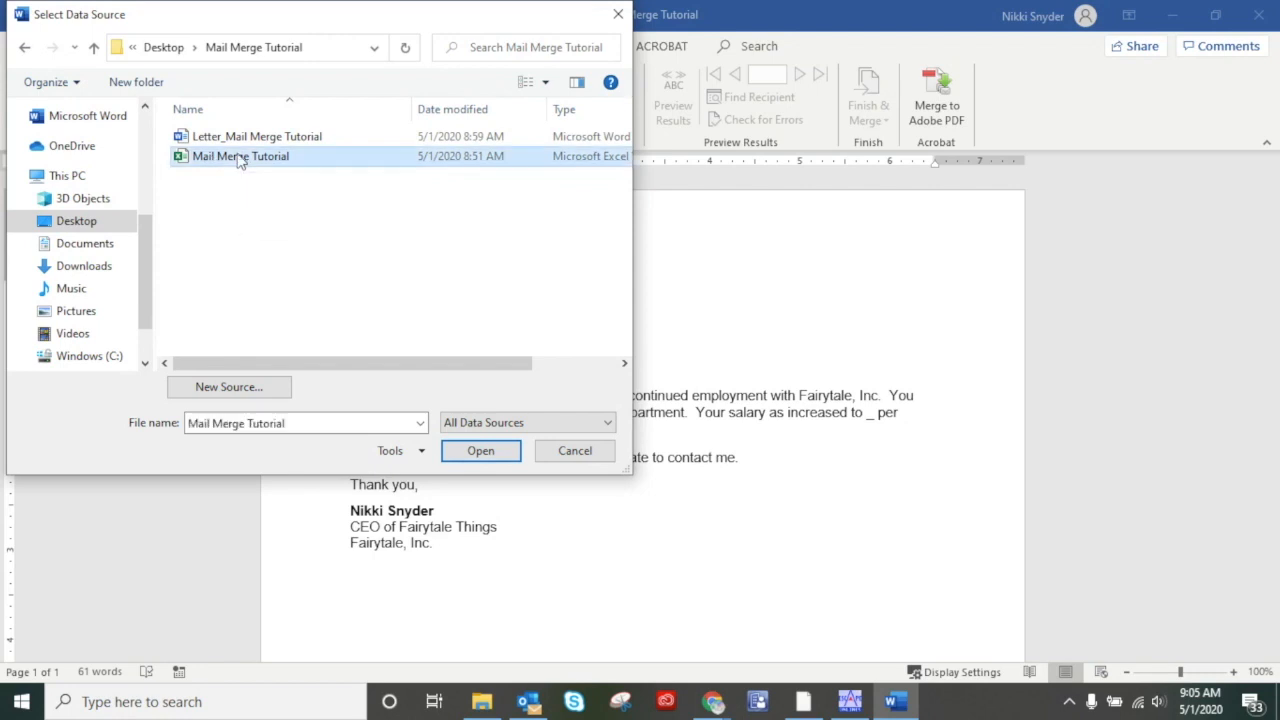
pyautogui.click(238, 158)
pyautogui.click(503, 451)
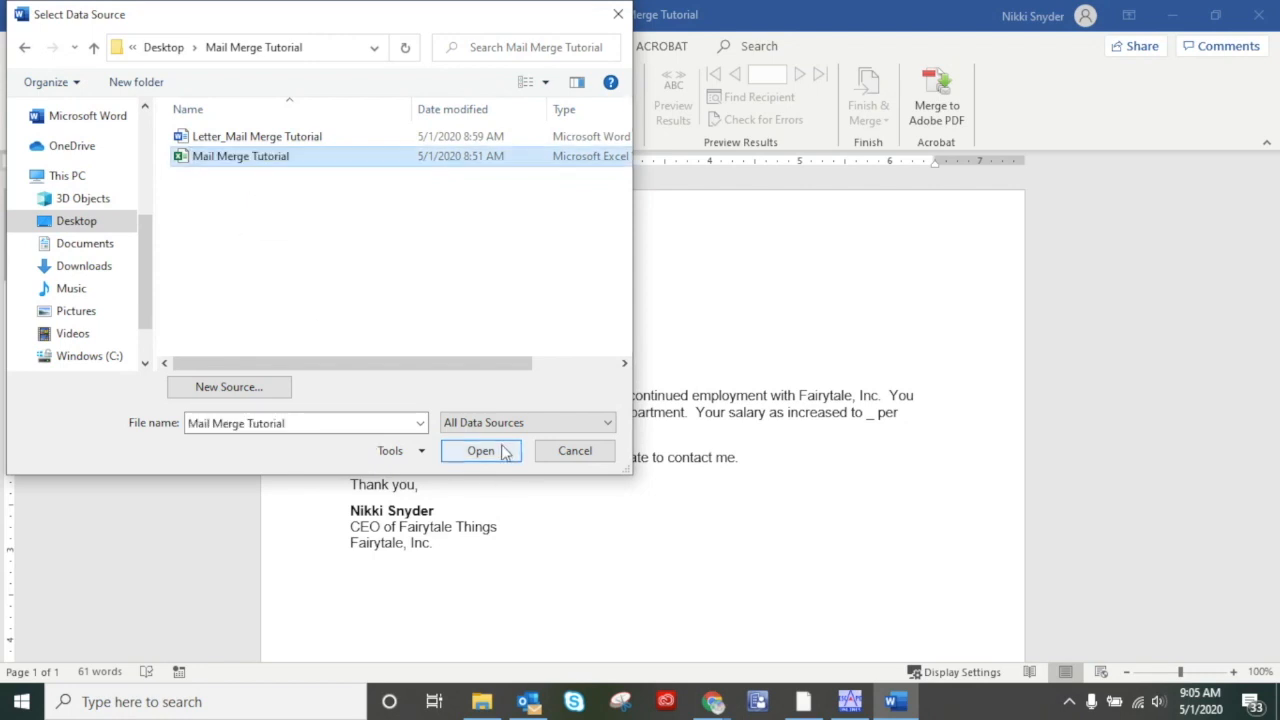
pyautogui.click(503, 456)
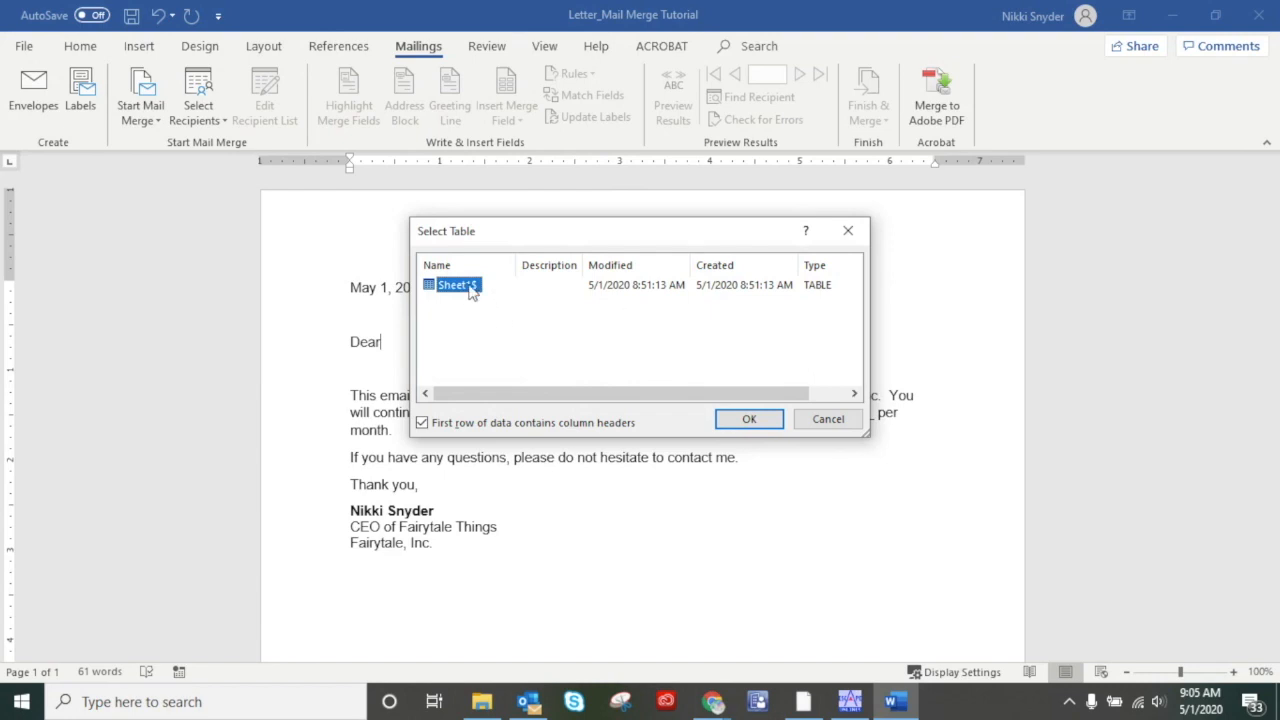
pyautogui.click(749, 419)
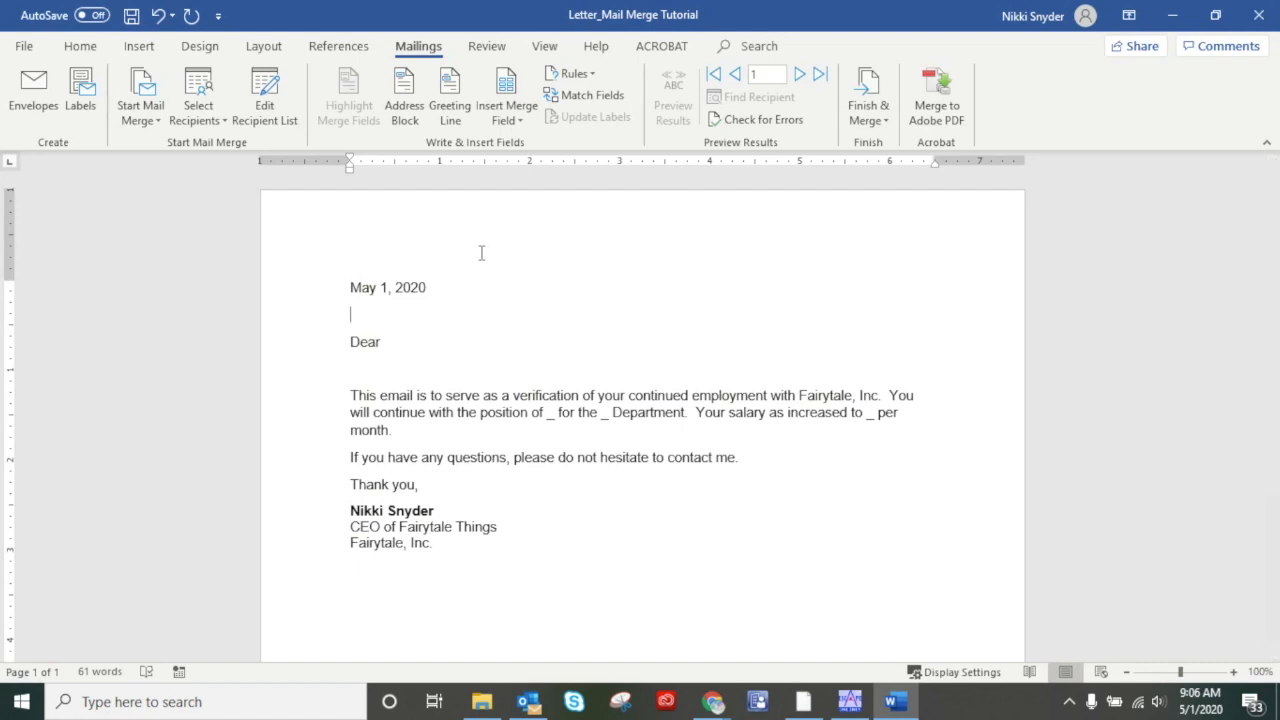
# - Insert the First_Name and Last_Name merge fields, separated by a space, on the blank line below the letter's date
pyautogui.press('Up')
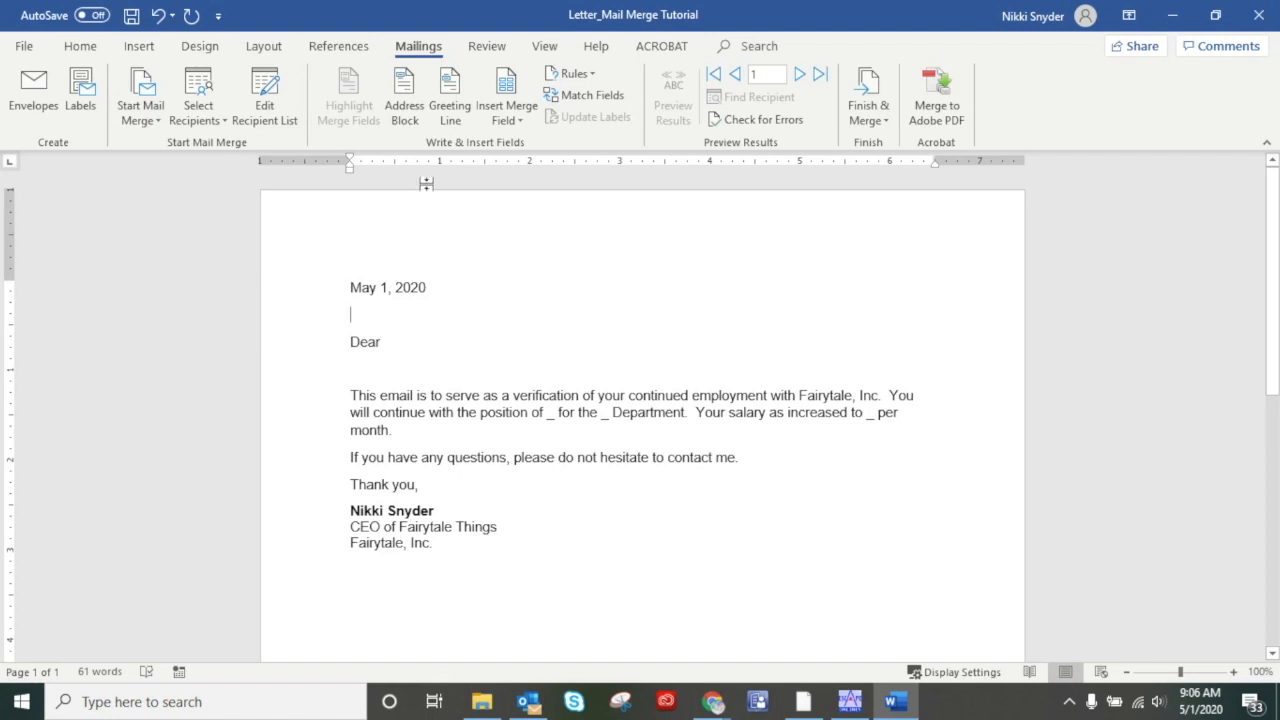
pyautogui.click(516, 118)
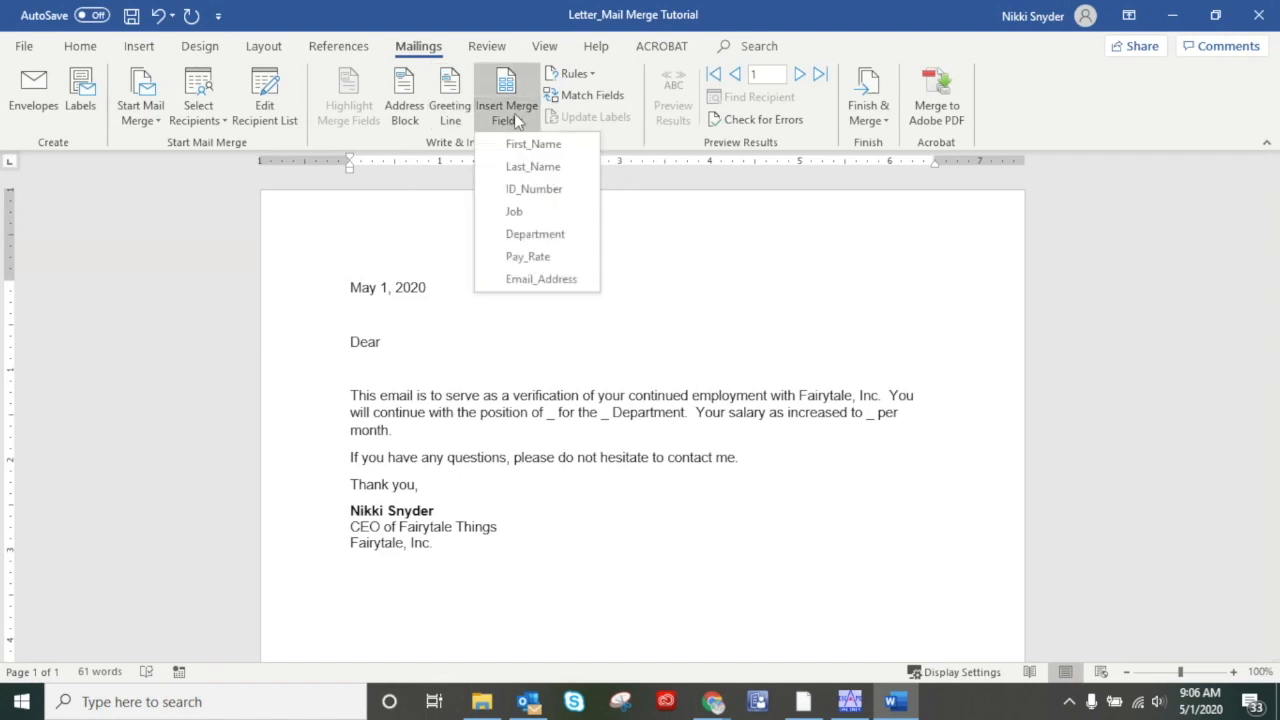
pyautogui.click(558, 146)
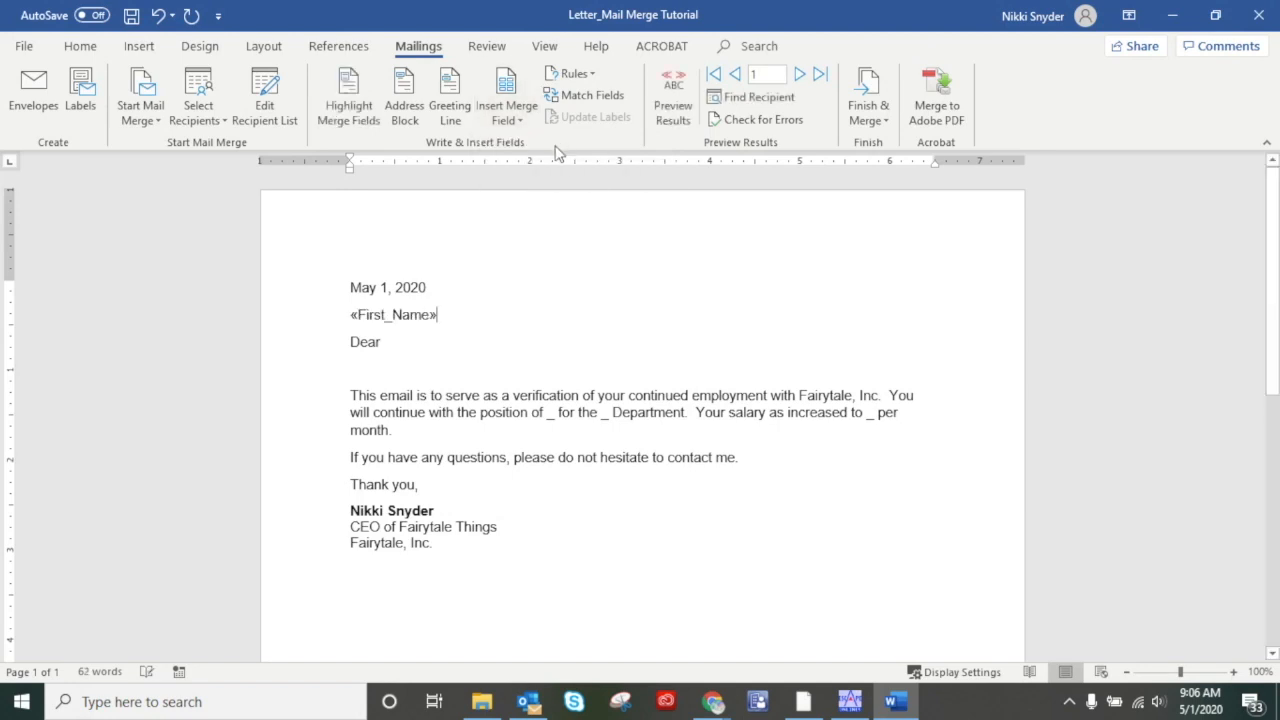
pyautogui.click(513, 115)
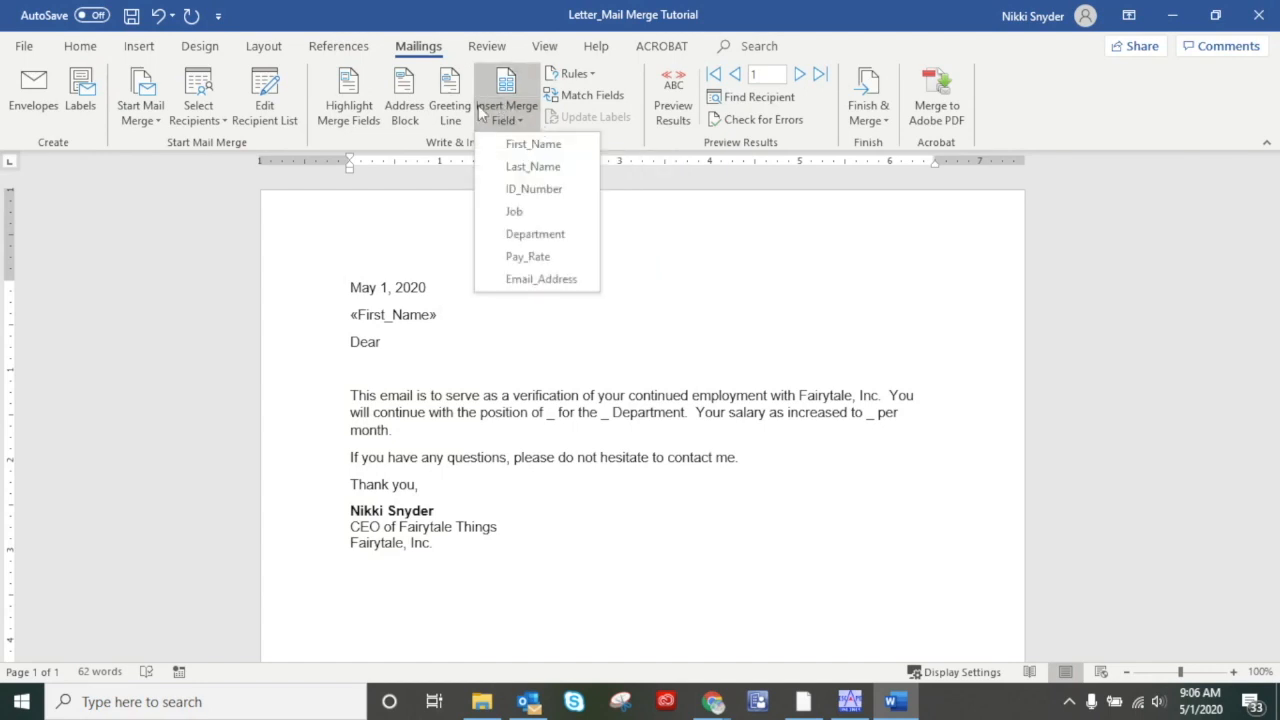
pyautogui.click(548, 167)
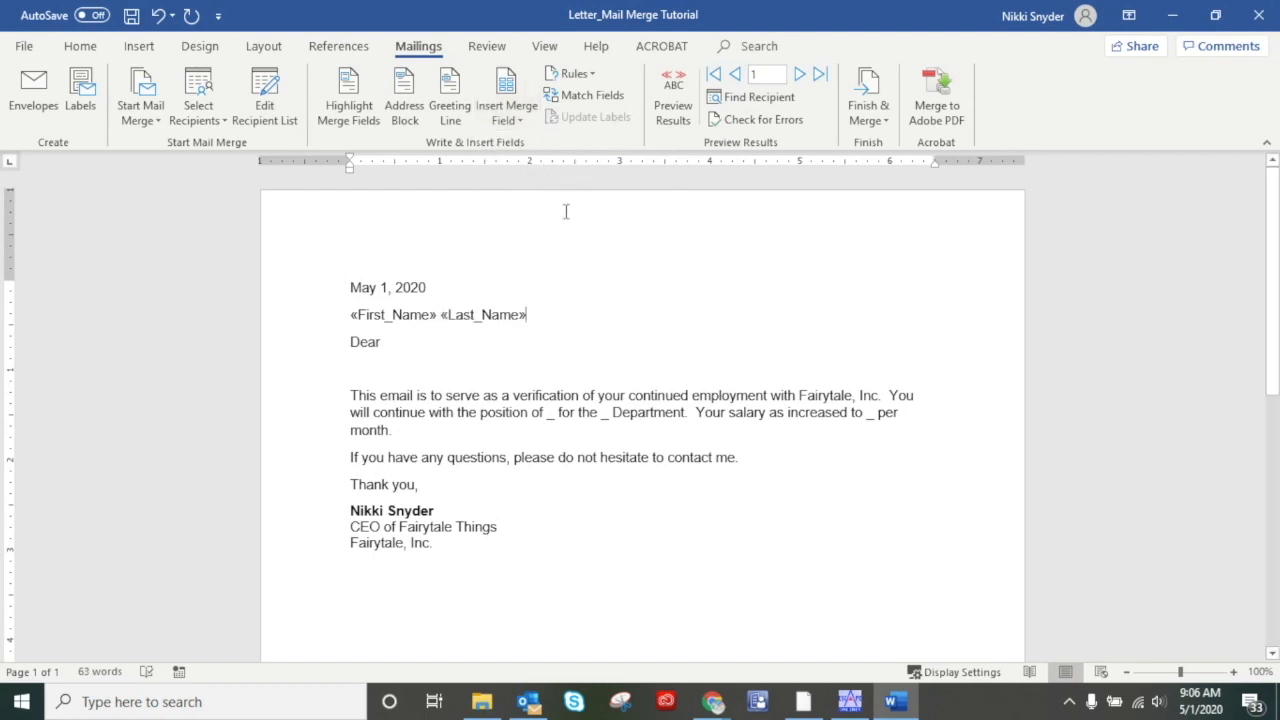
# - Add a comma and a space after the Last_Name field, followed by the ID_Number merge field
pyautogui.write(',')
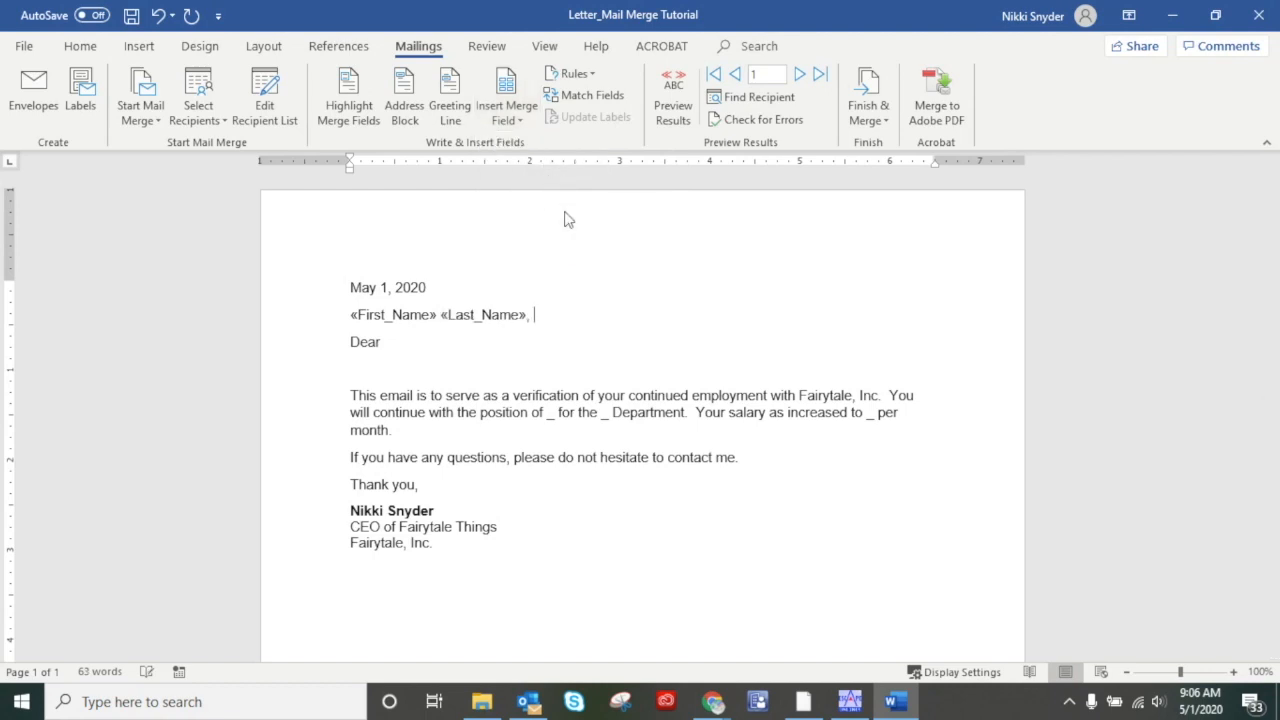
pyautogui.click(512, 117)
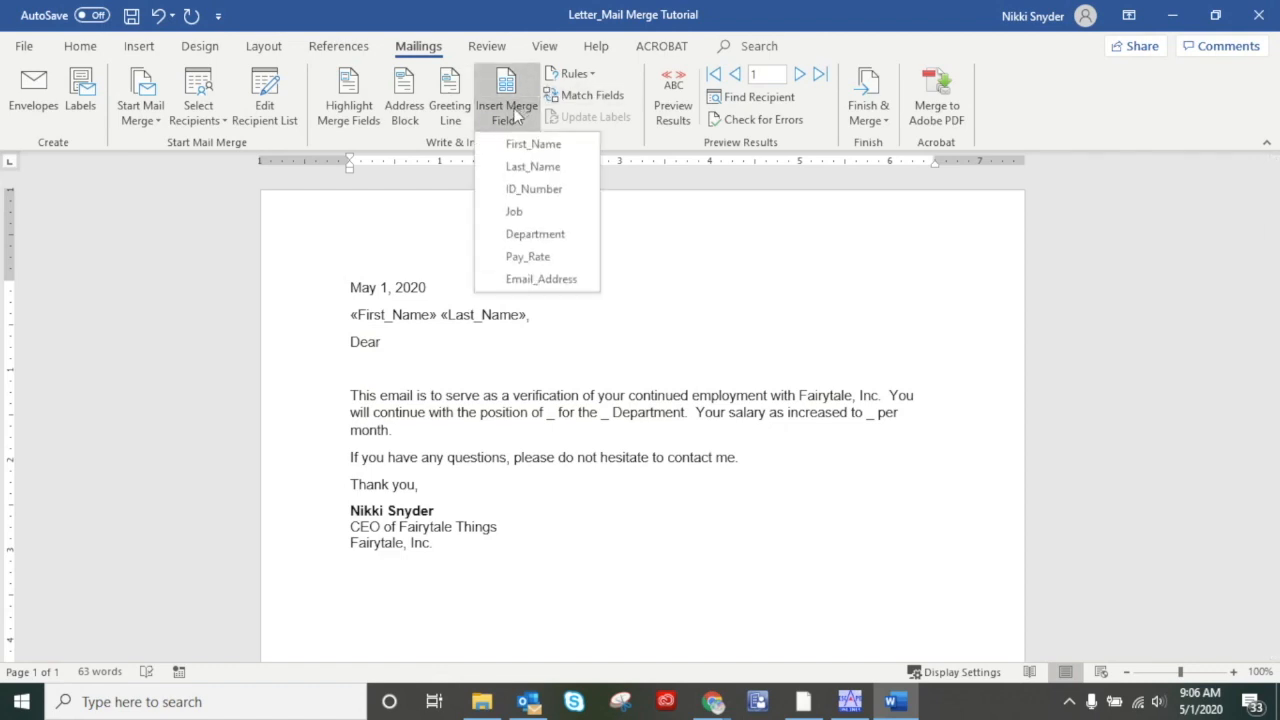
pyautogui.click(524, 190)
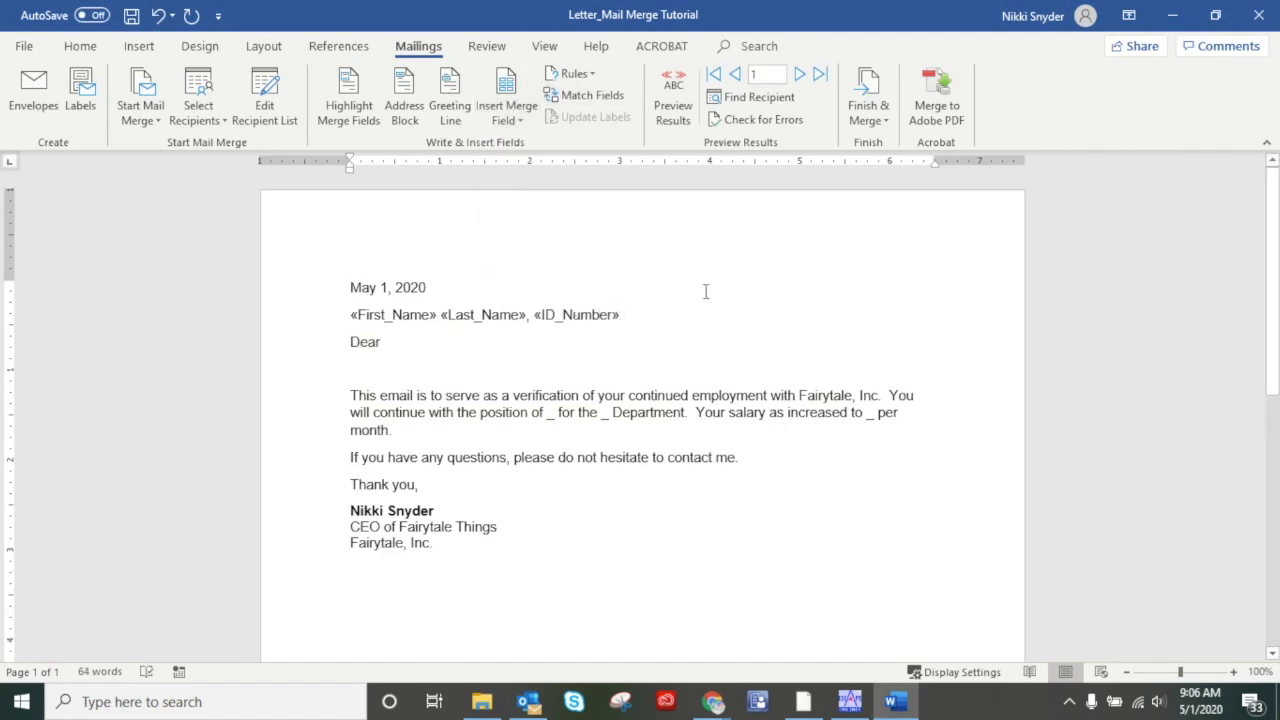
# - Add a blank line above the greeting and complete it with the First_Name merge field and a comma after "Dear"
pyautogui.click(350, 343)
pyautogui.press('Return')
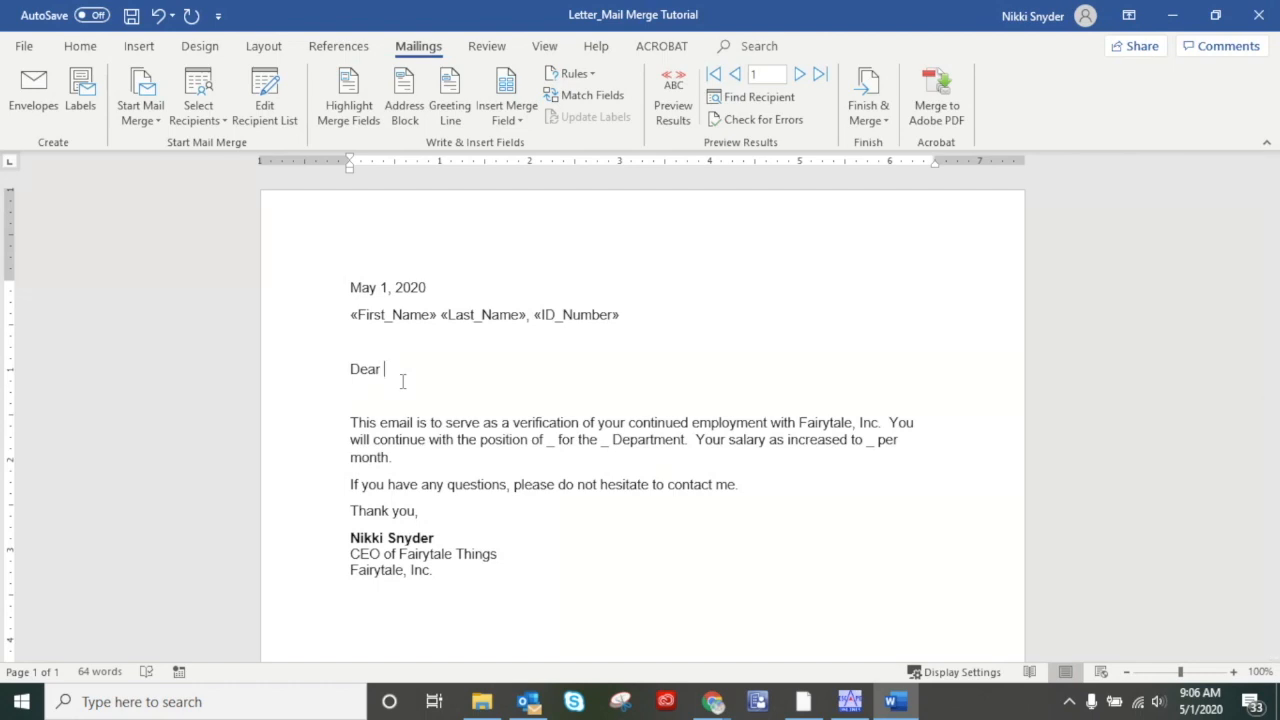
pyautogui.click(514, 110)
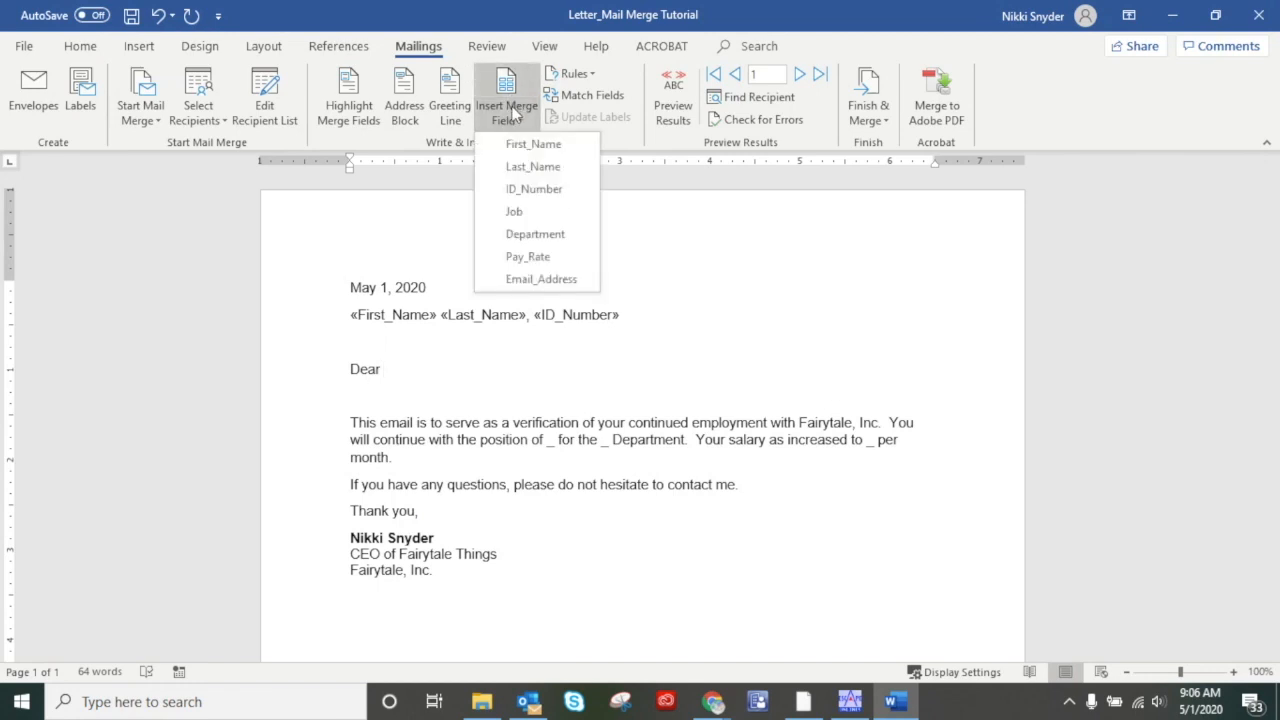
pyautogui.click(522, 146)
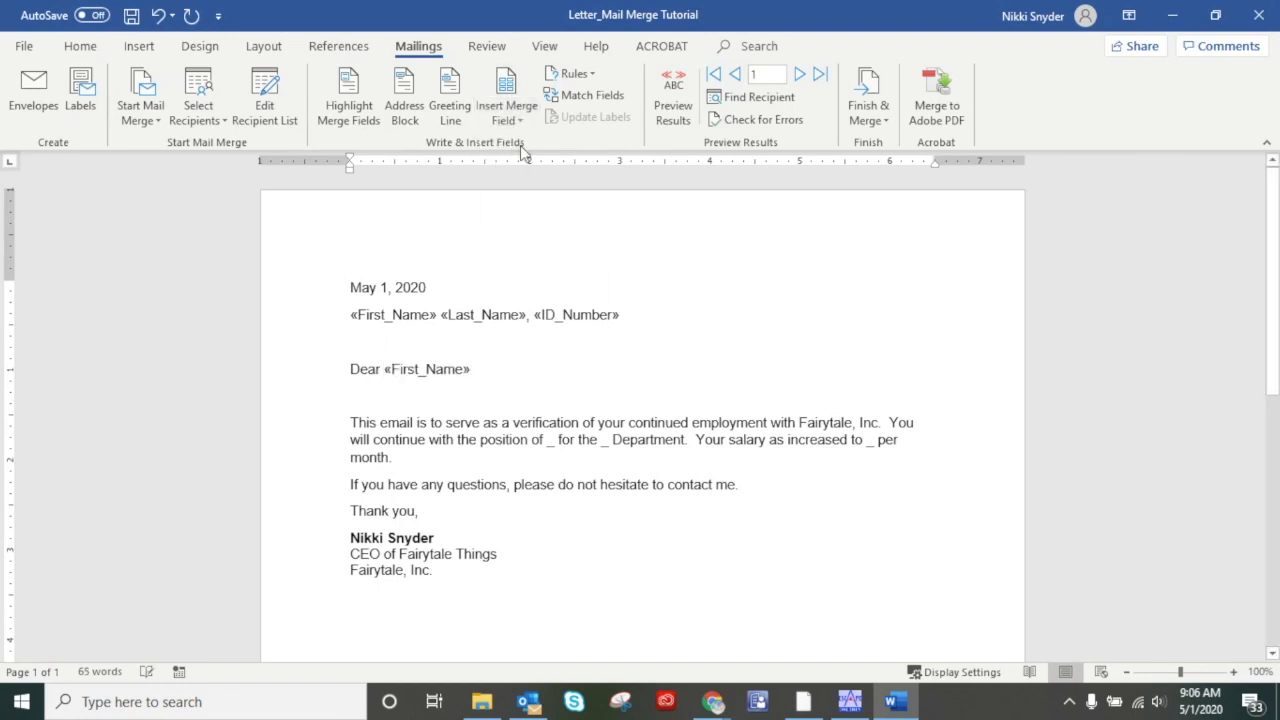
pyautogui.write(',')
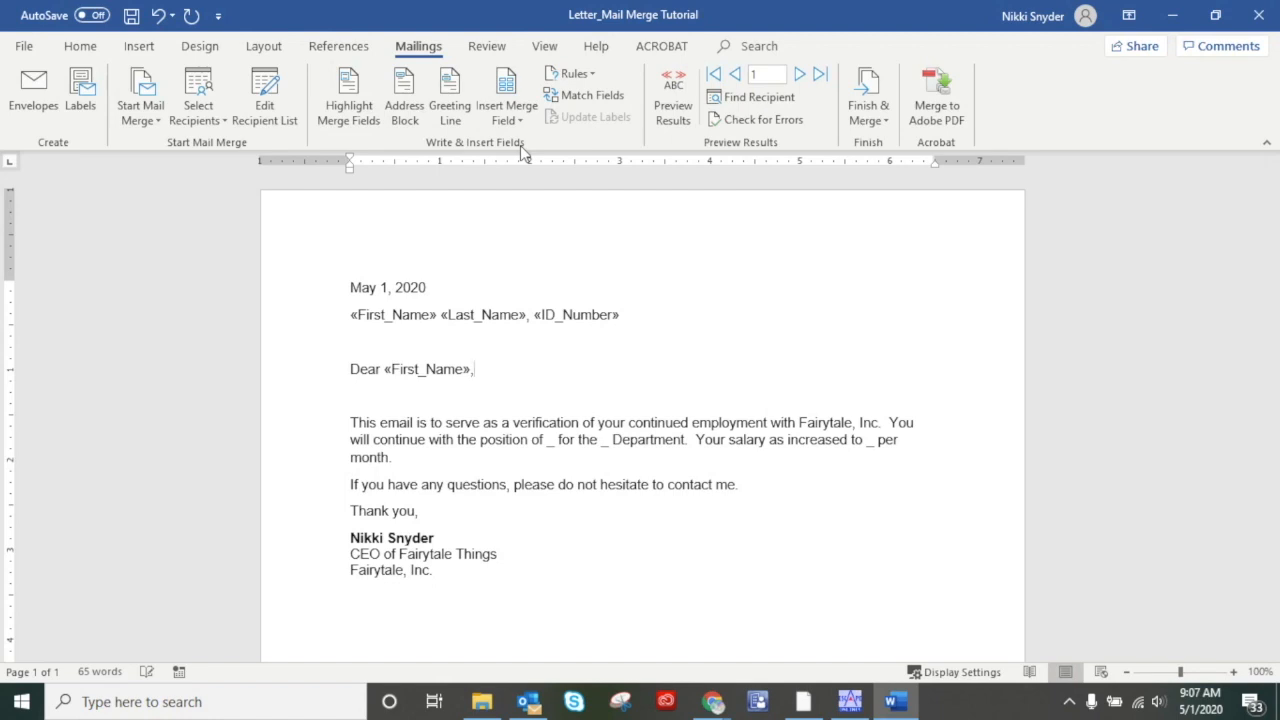
# - Replace the underscore placeholder after "position of" with the Job merge field
pyautogui.scroll(-2, 571, 357)
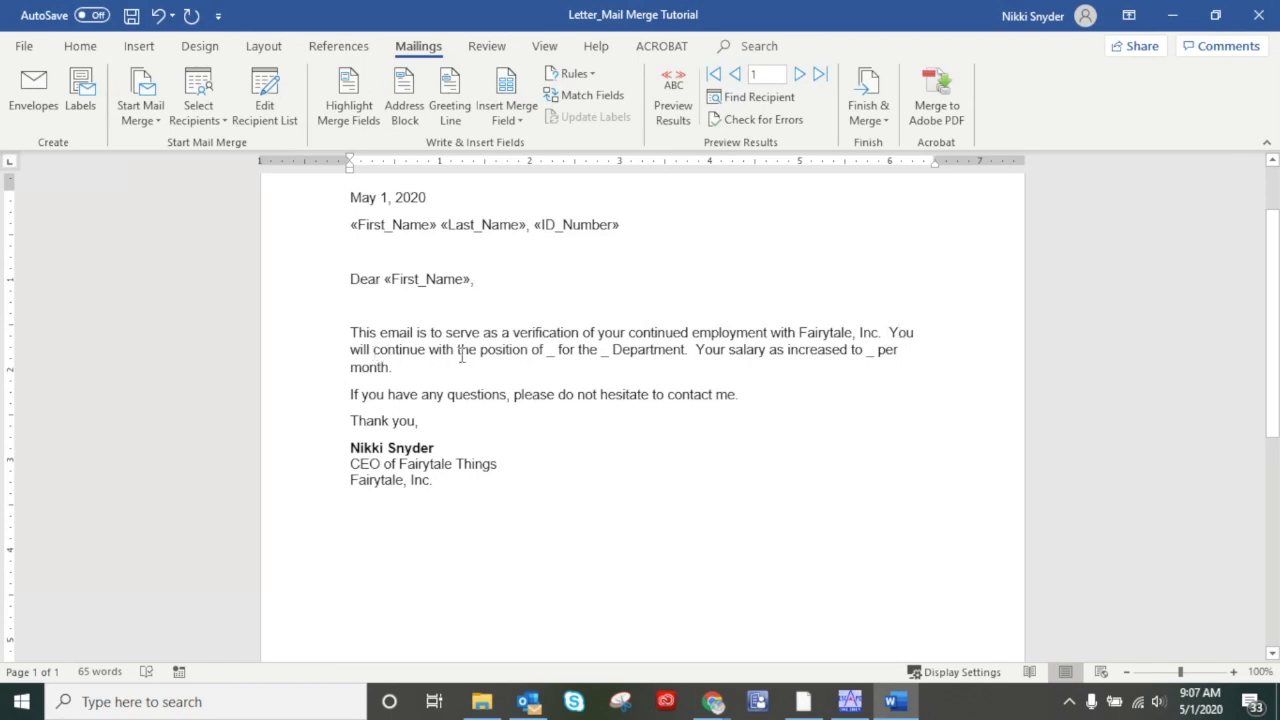
pyautogui.click(546, 350)
pyautogui.press('Delete')
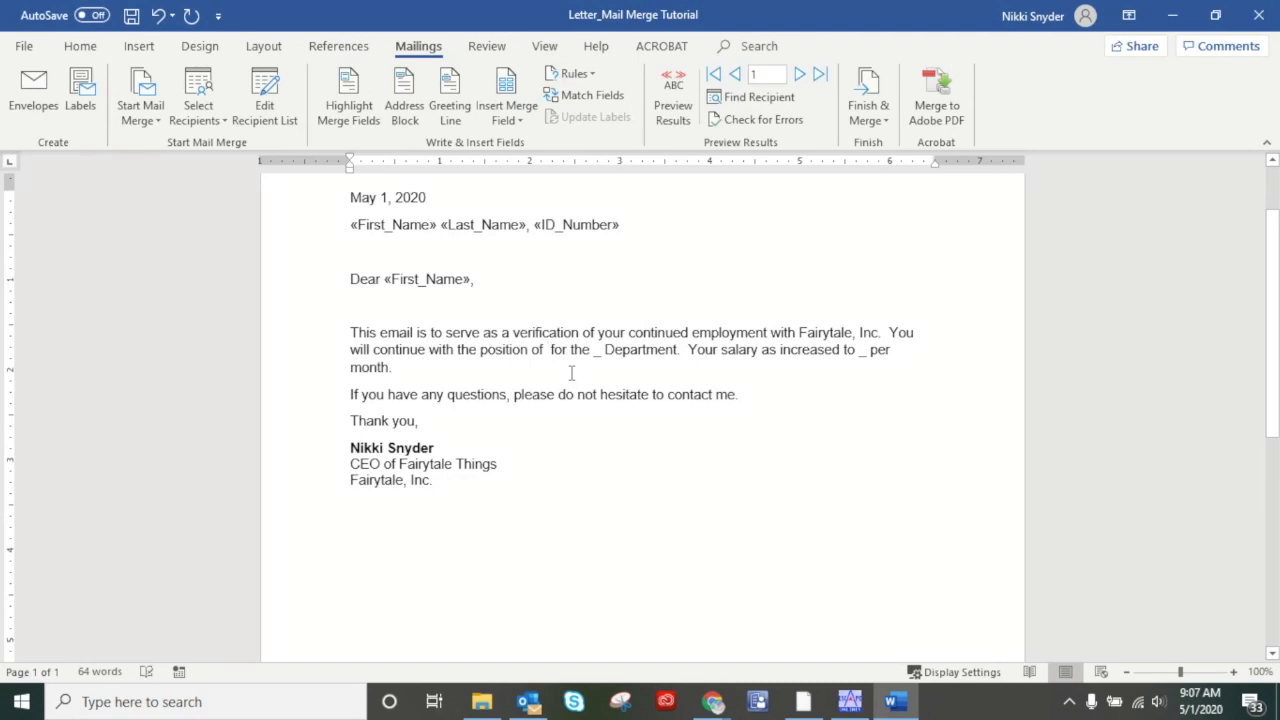
pyautogui.click(510, 105)
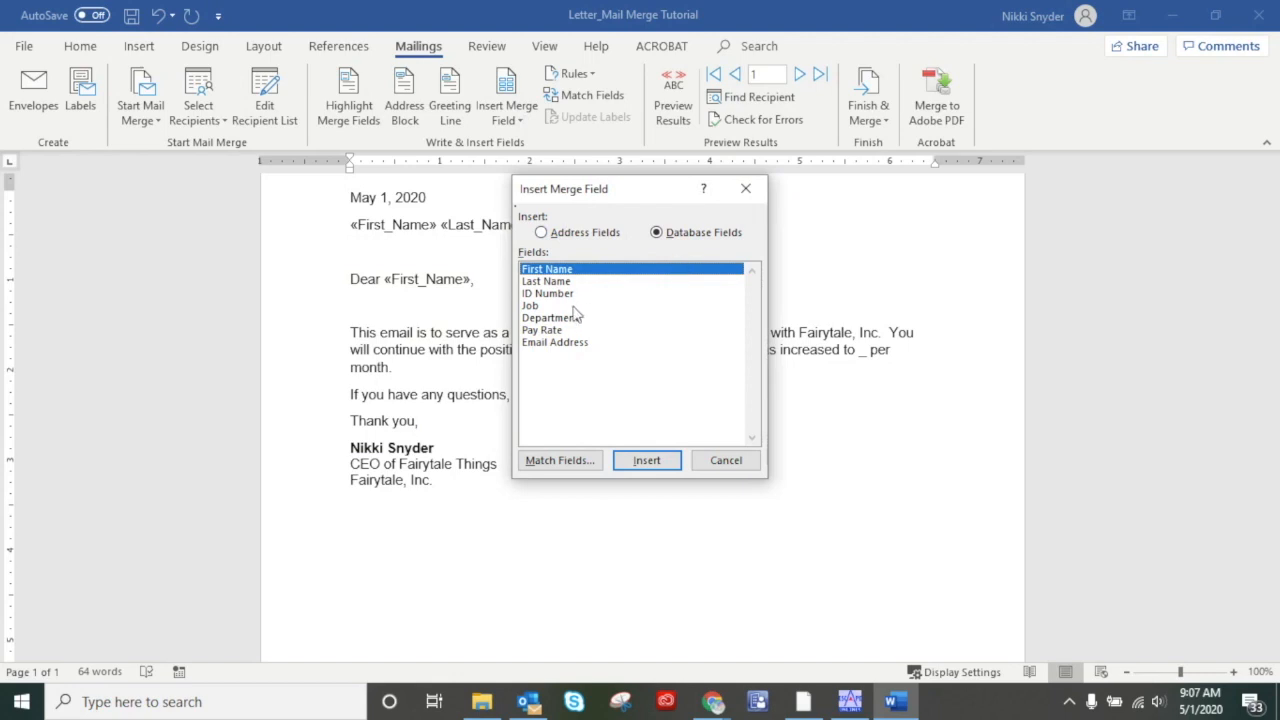
pyautogui.click(531, 306)
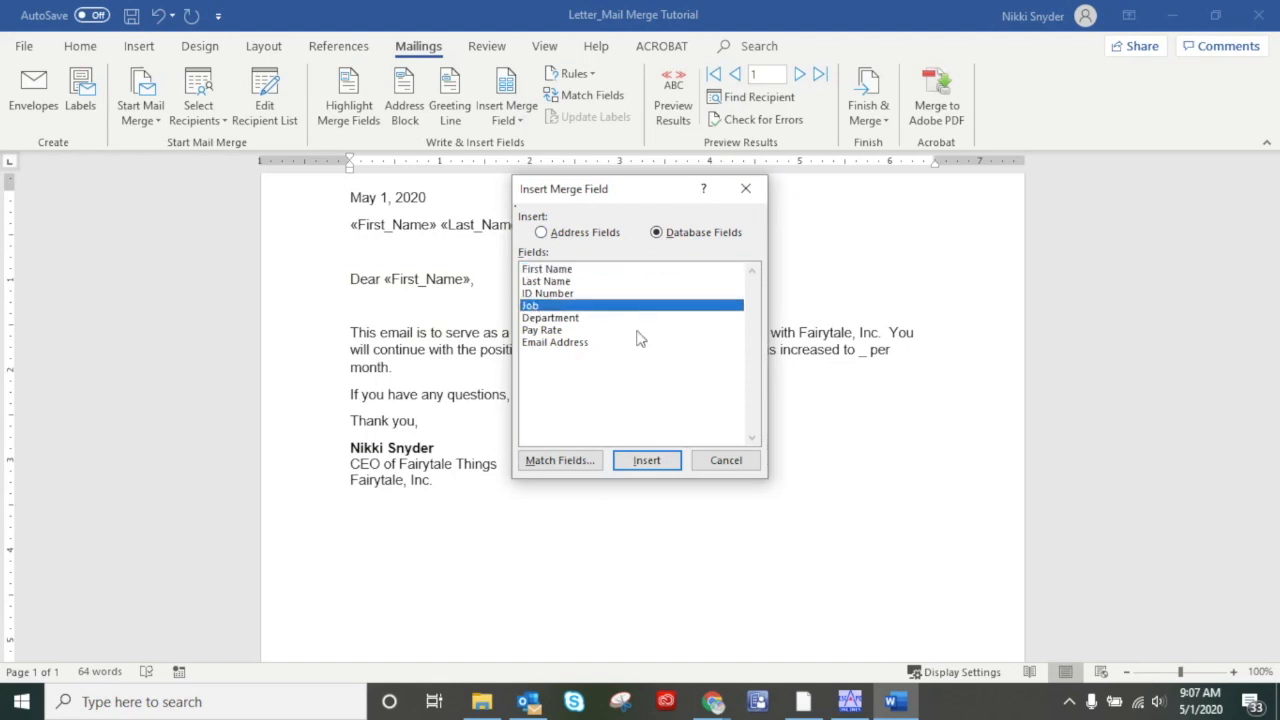
pyautogui.click(647, 466)
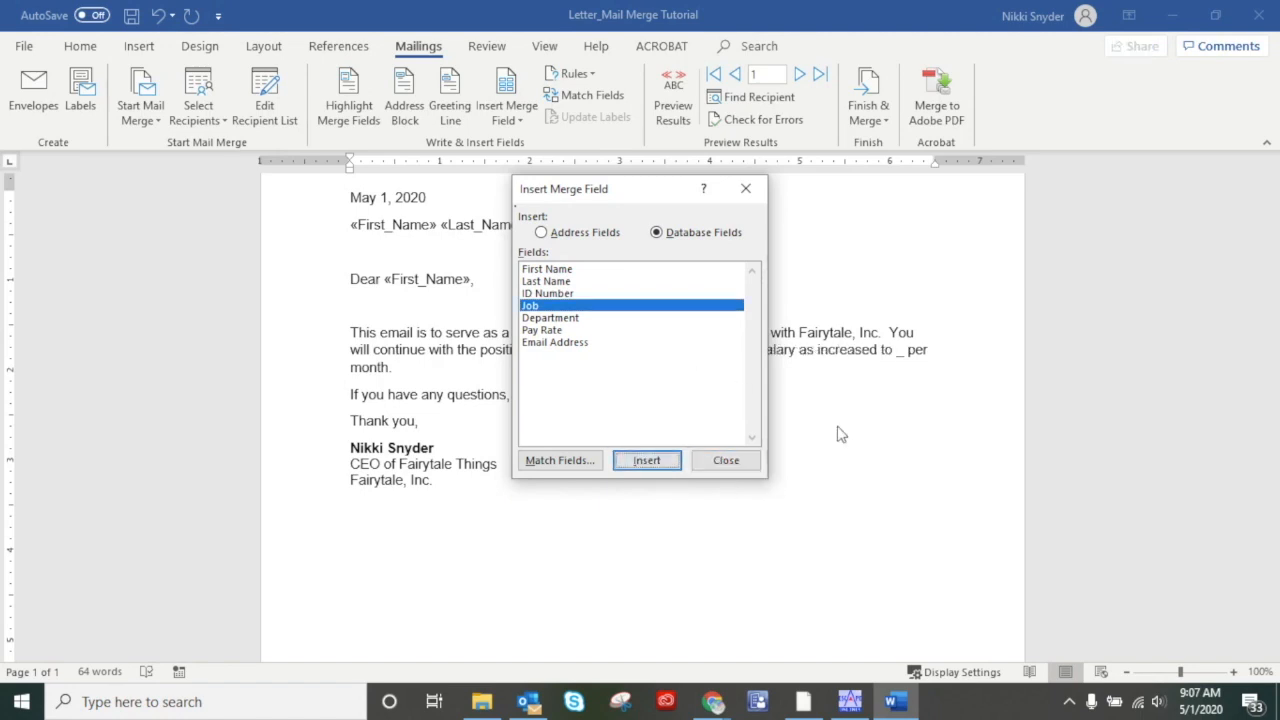
pyautogui.click(726, 462)
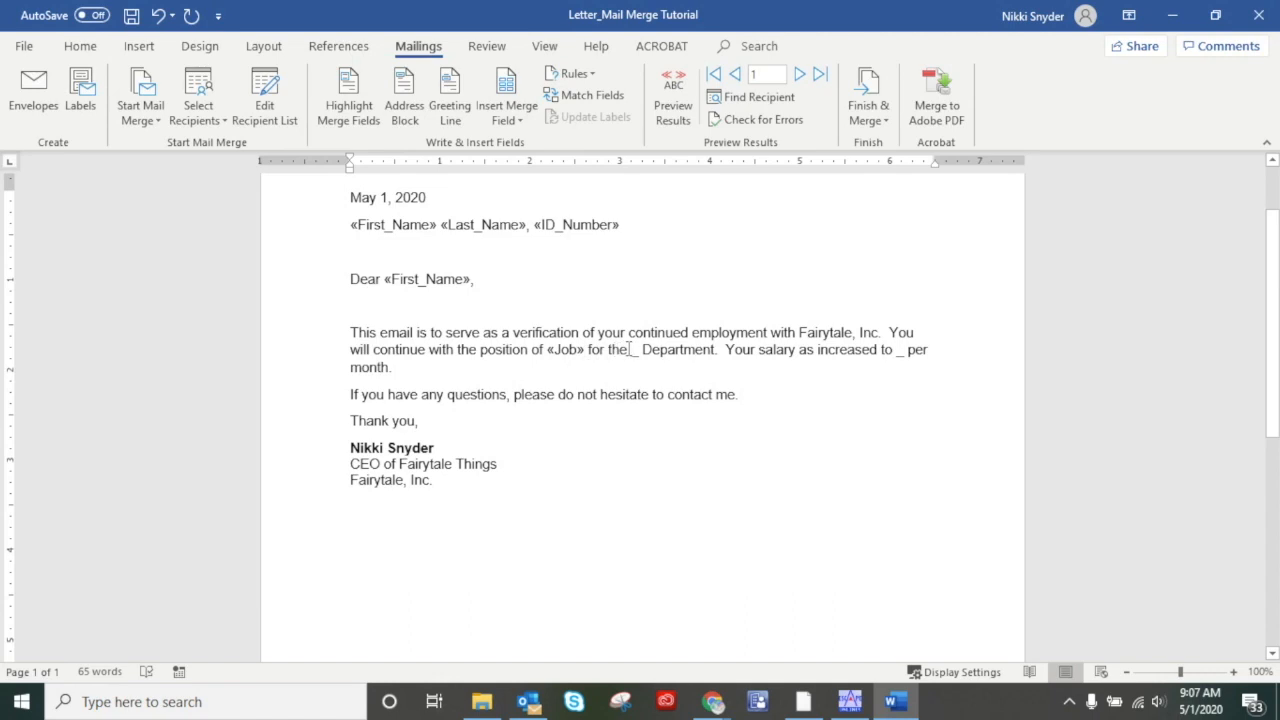
# - Replace the underscore placeholder before the word "Department" with the Department merge field
pyautogui.click(633, 352)
pyautogui.press('Delete')
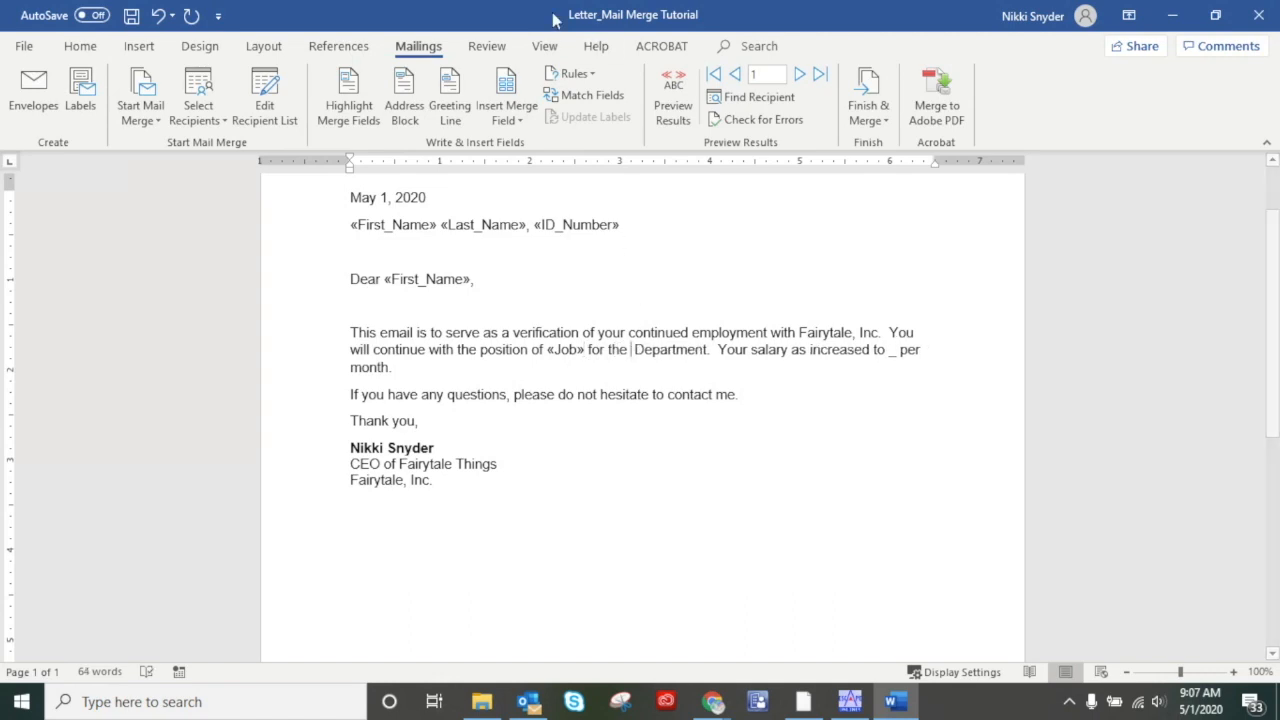
pyautogui.click(519, 120)
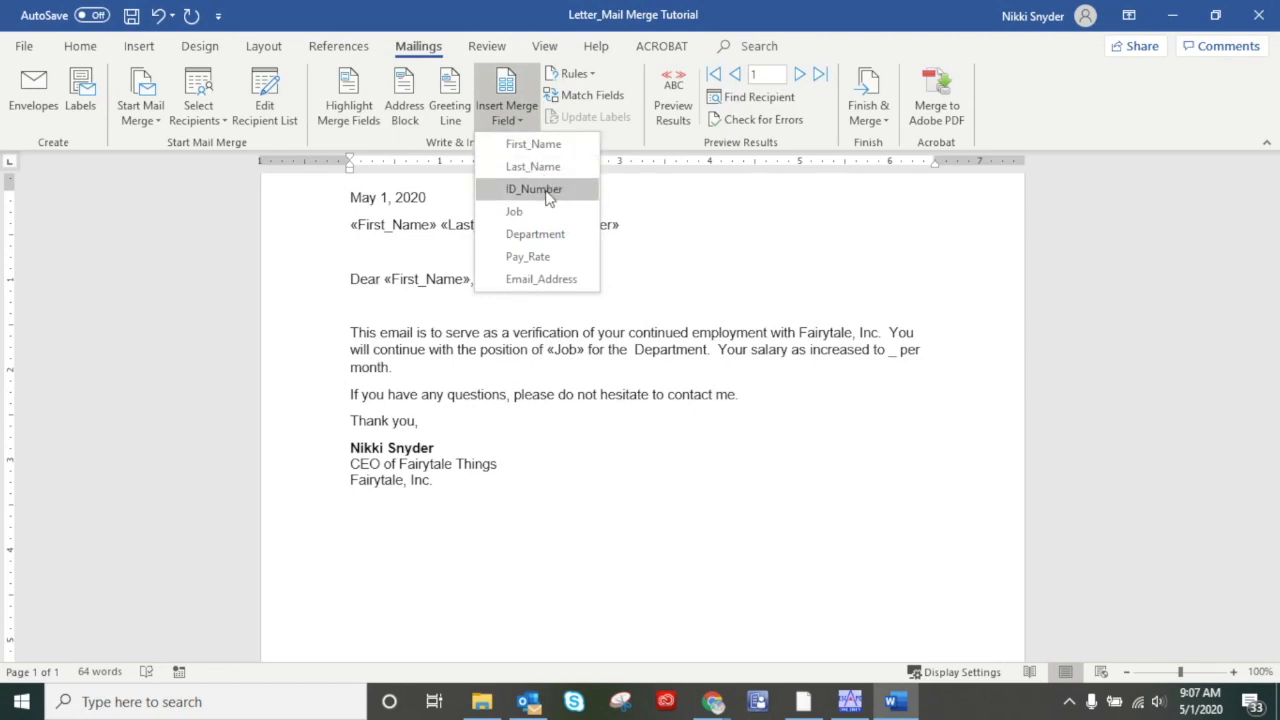
pyautogui.click(548, 236)
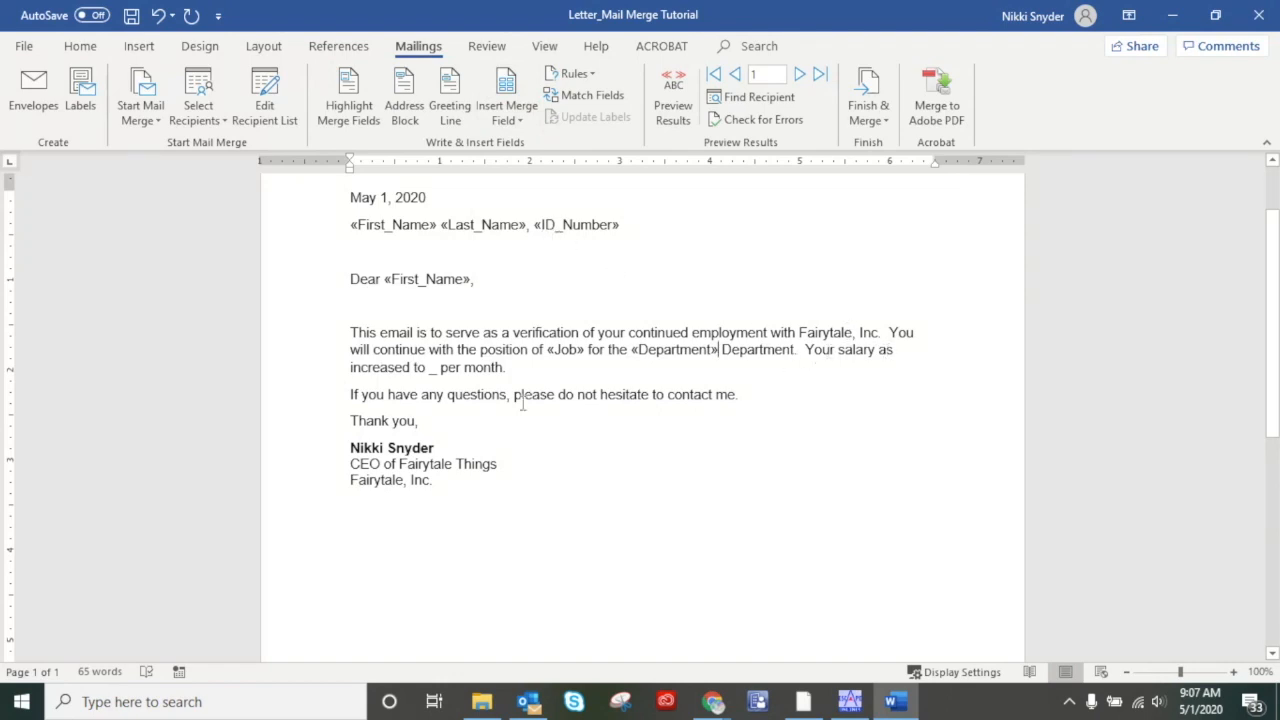
# - Correct "salary as" to "salary has" and replace the underscore before "per month" with the Pay_Rate merge field
pyautogui.click(874, 353)
pyautogui.write('h')
pyautogui.moveTo(435, 371); pyautogui.dragTo(428, 371)
pyautogui.click(438, 371)
pyautogui.press('BackSpace')
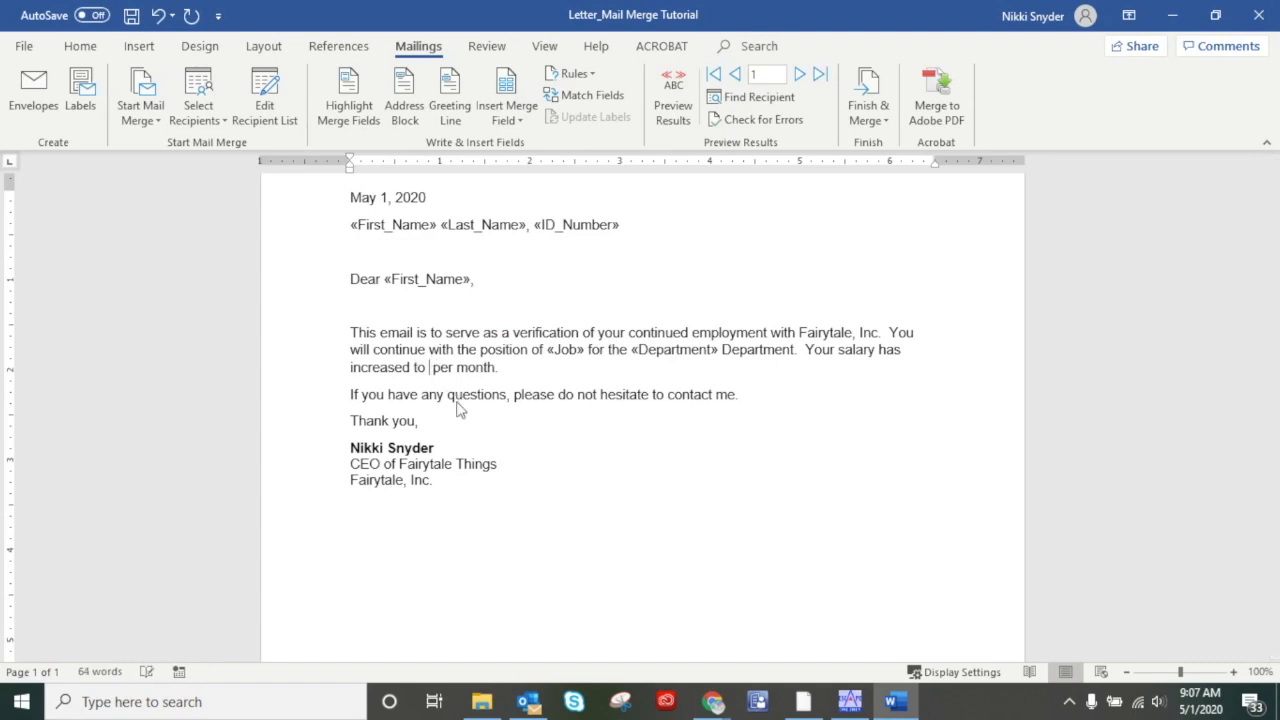
pyautogui.click(508, 117)
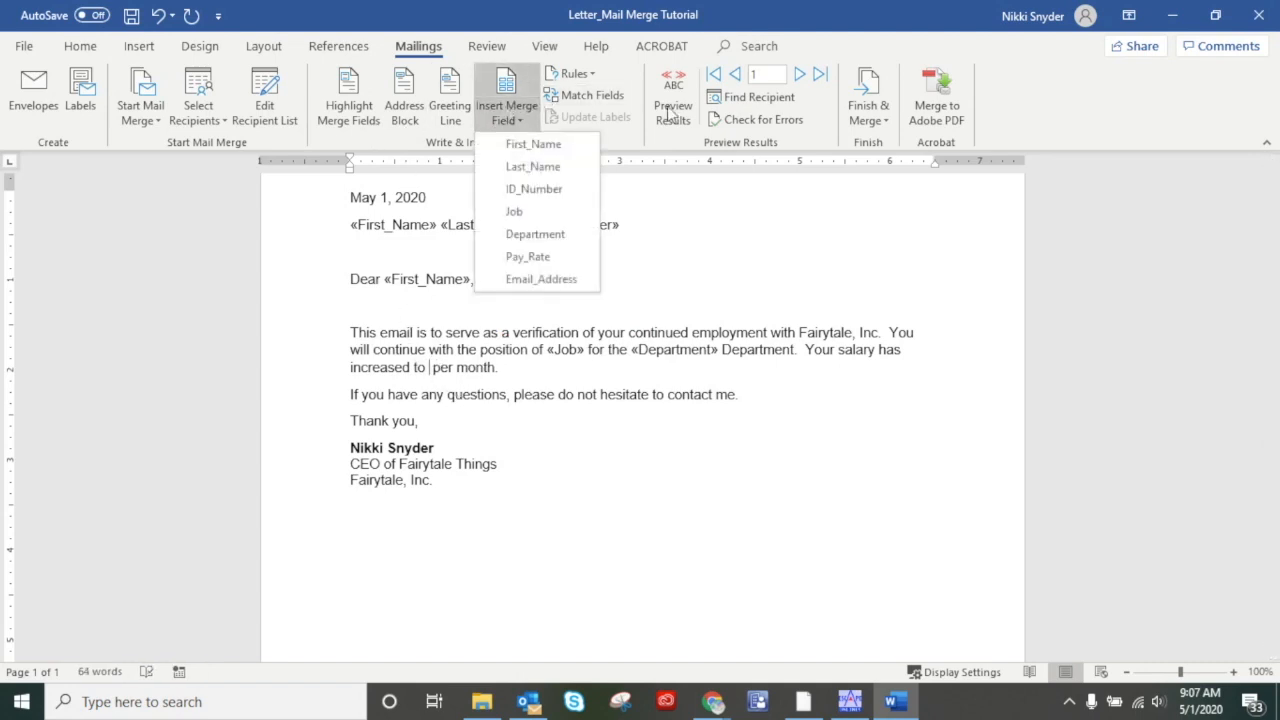
pyautogui.click(528, 257)
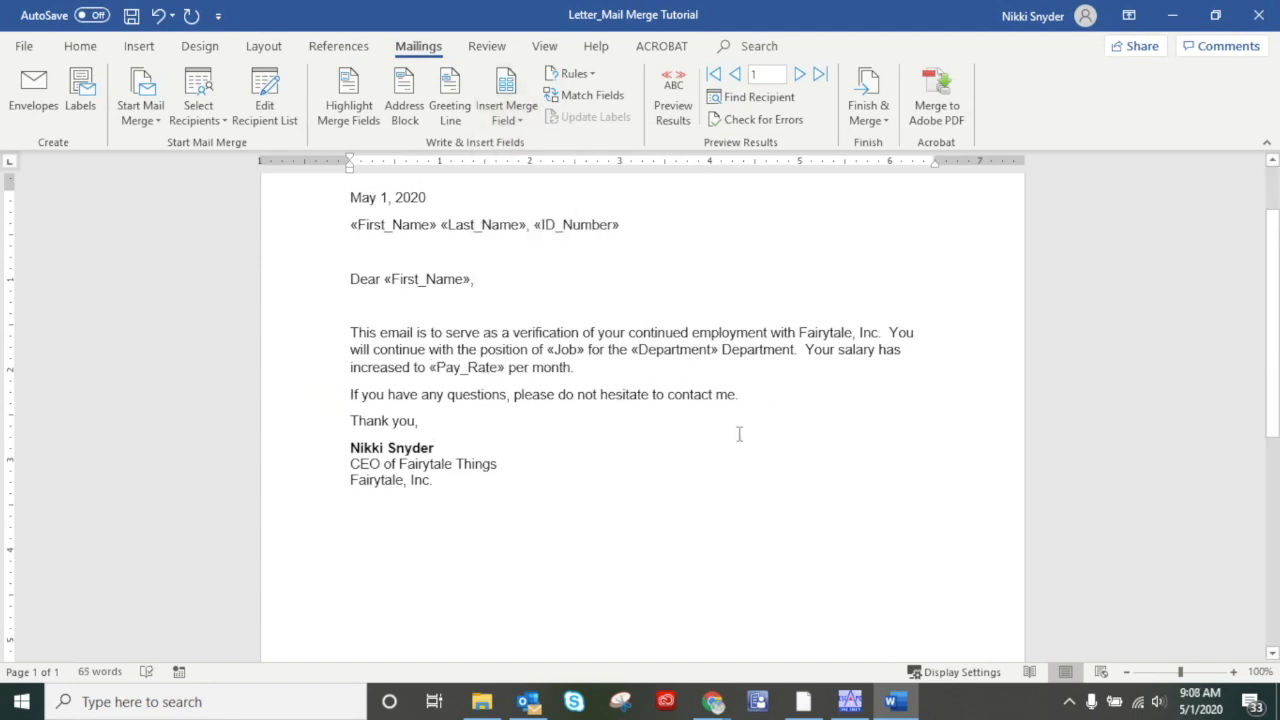
# - Preview the letter with merged recipient data and add a blank line between the date and the recipient's name line
pyautogui.scroll(-2, 403, 451)
pyautogui.scroll(3, 627, 478)
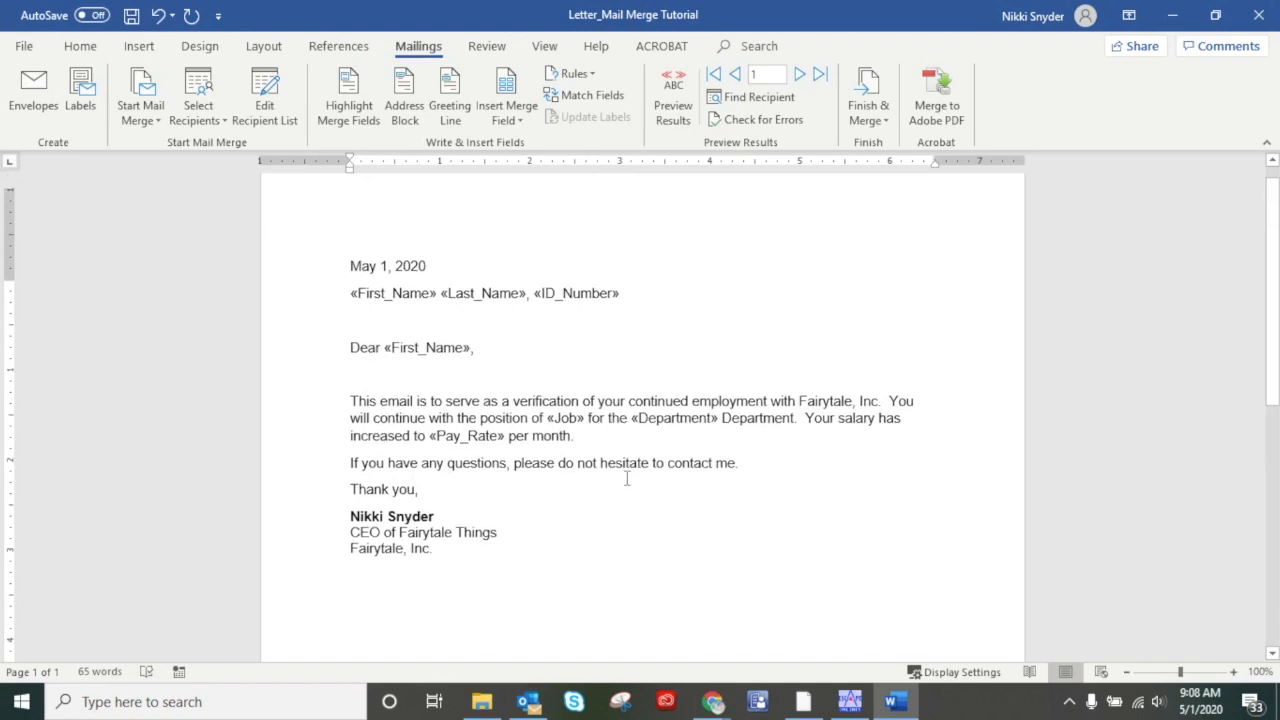
pyautogui.scroll(1, 627, 478)
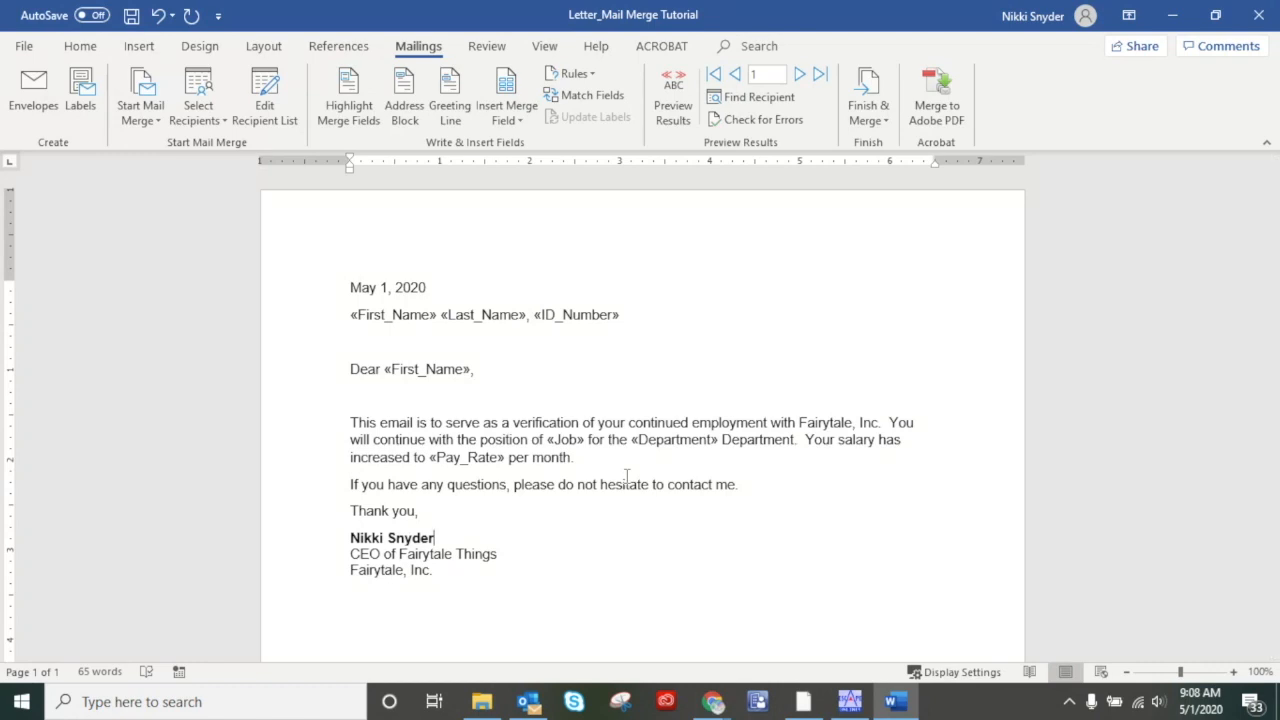
pyautogui.click(678, 121)
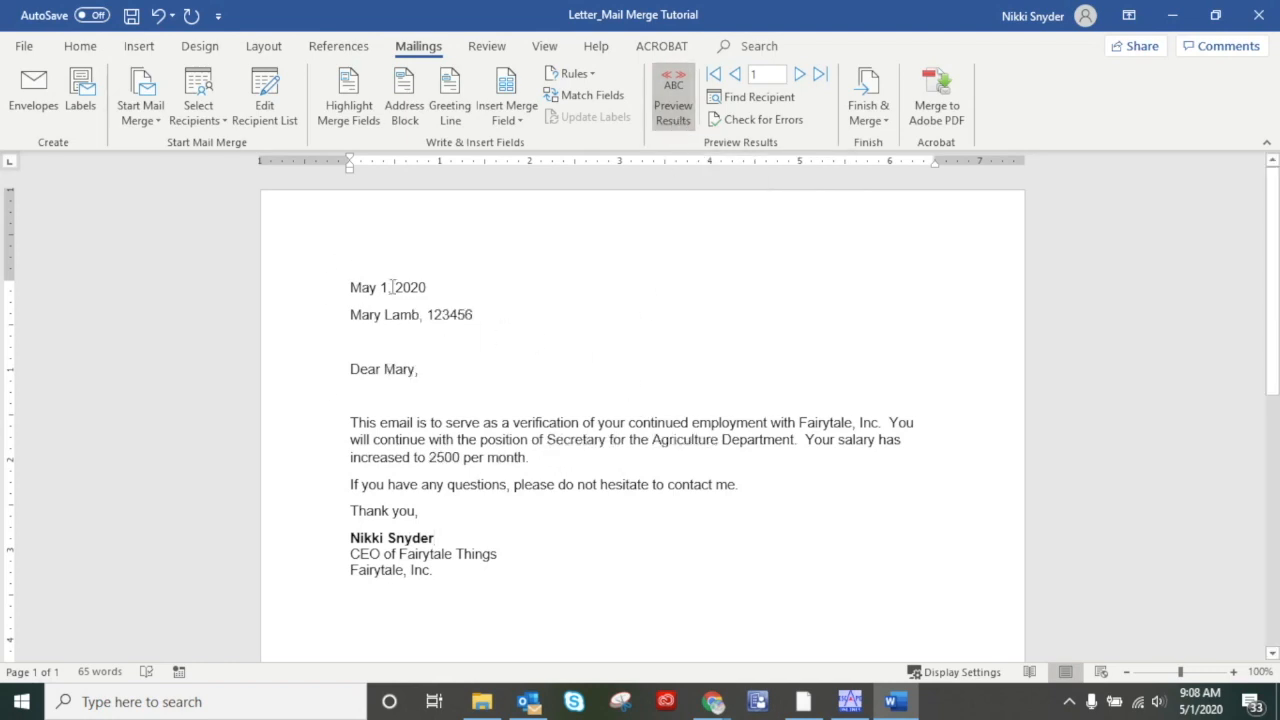
pyautogui.click(351, 316)
pyautogui.press('Left')
pyautogui.press('Return')
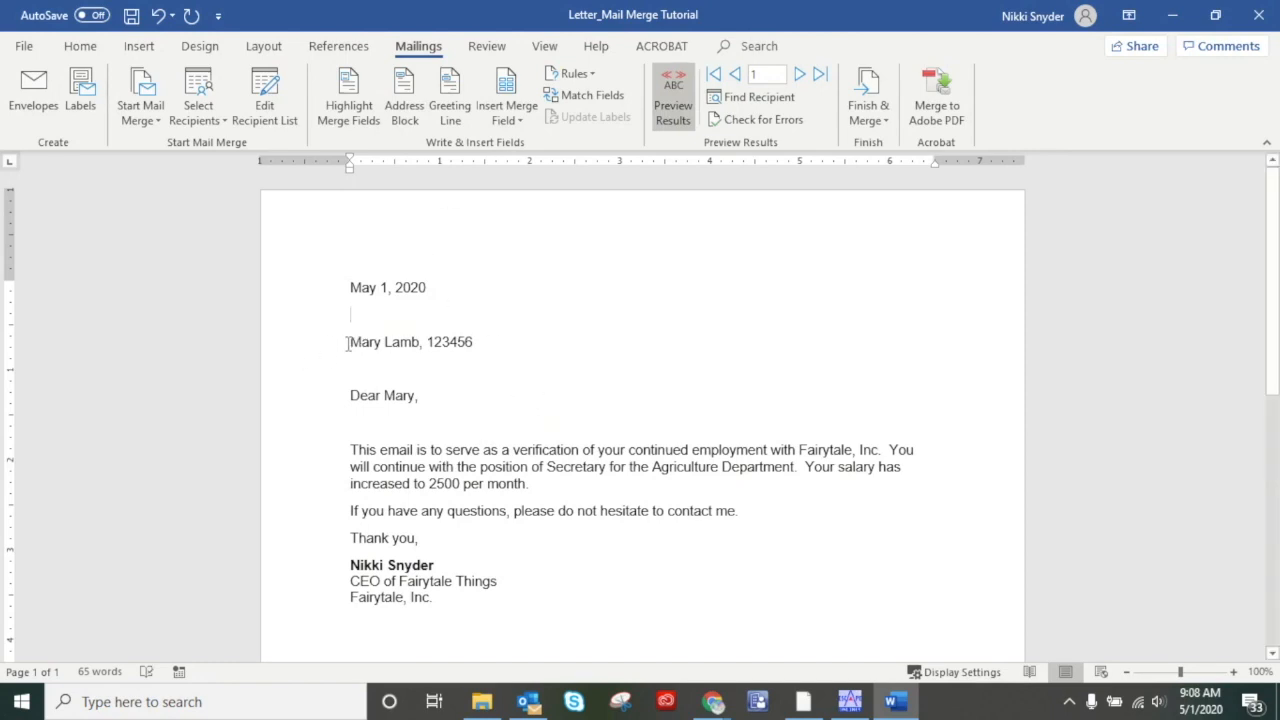
# - Check the ID number, job, department and salary values in the previewed letter, stepping through the recipients up to record 4
pyautogui.doubleClick(430, 341)
pyautogui.click(603, 372)
pyautogui.moveTo(548, 469); pyautogui.dragTo(607, 467)
pyautogui.click(655, 488)
pyautogui.click(432, 483)
pyautogui.click(515, 541)
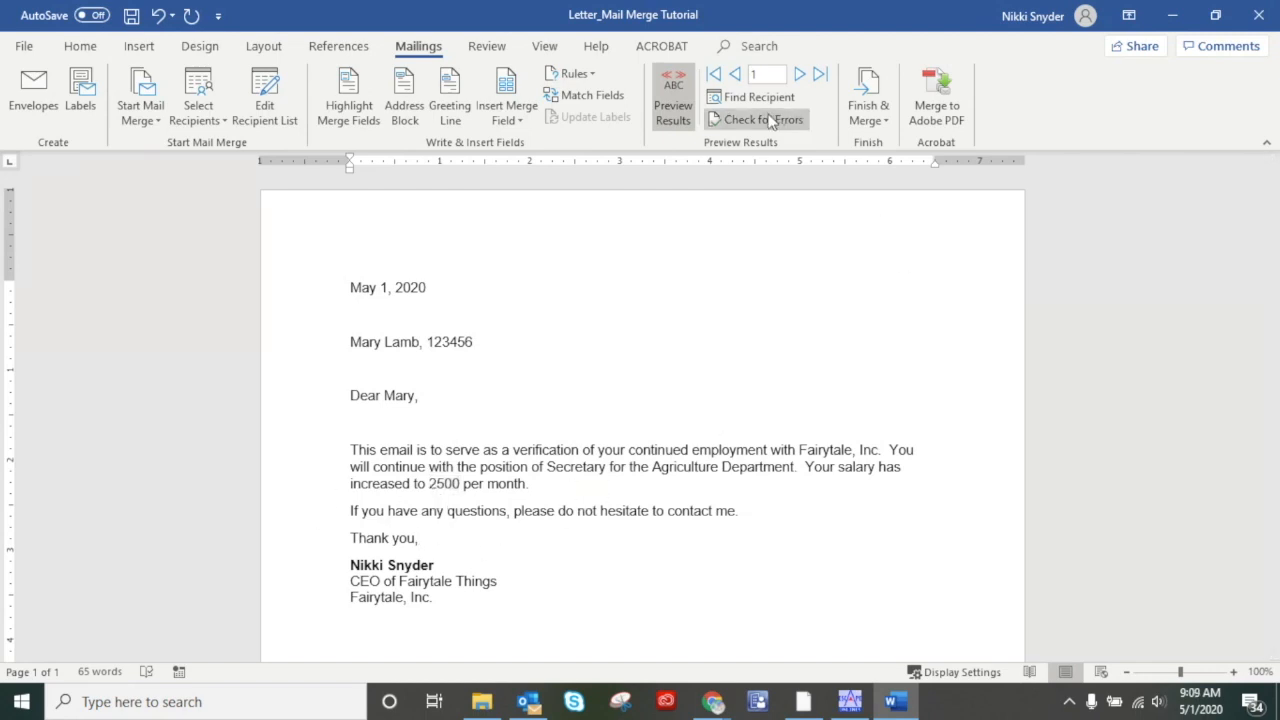
pyautogui.click(800, 75)
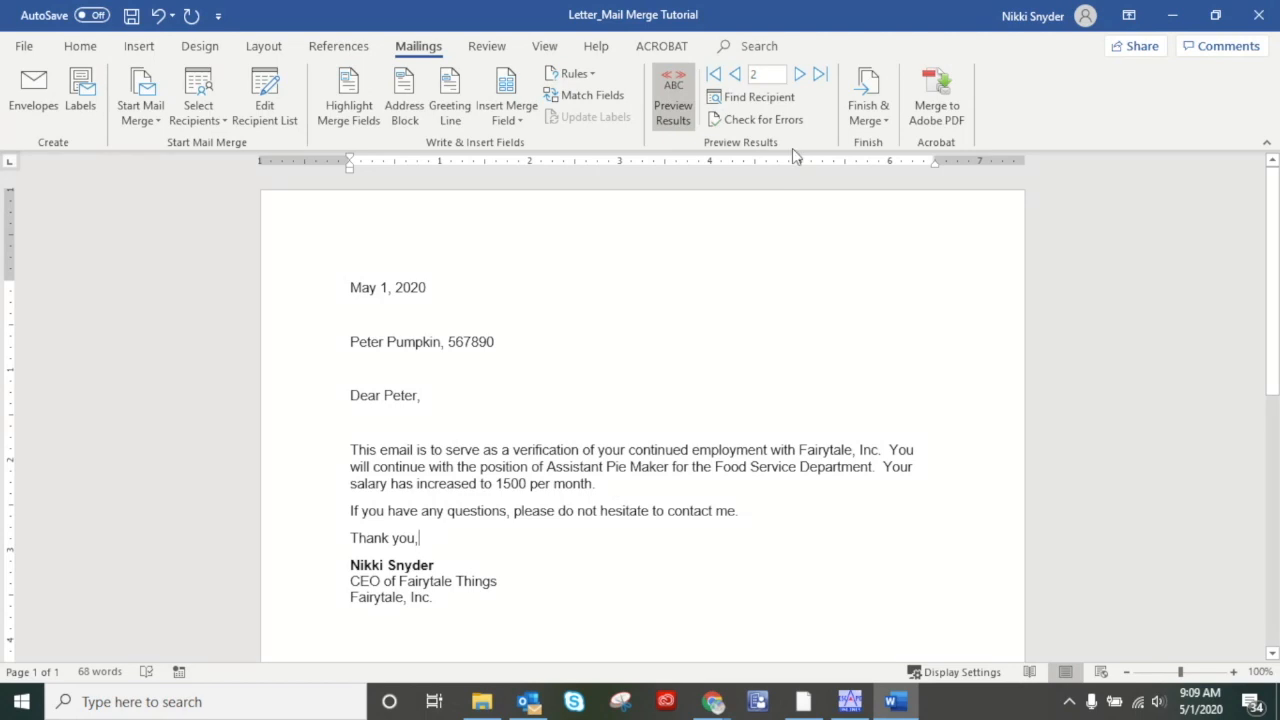
pyautogui.click(799, 76)
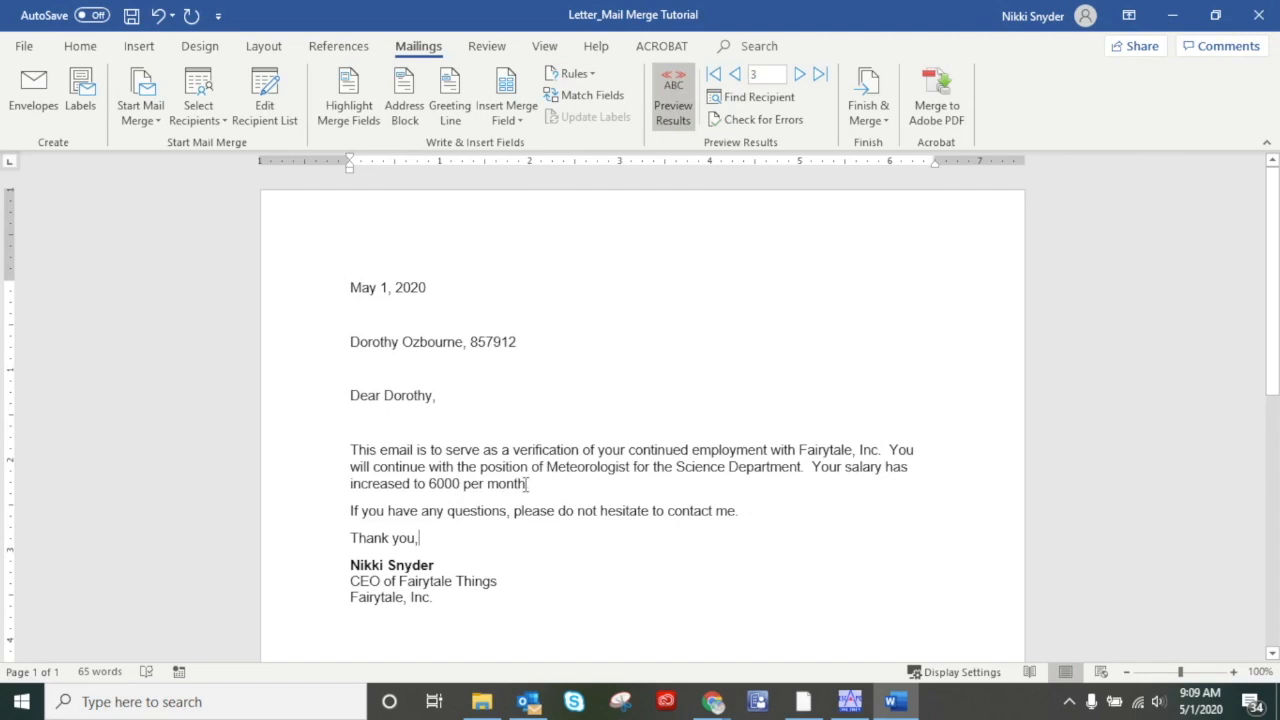
pyautogui.click(800, 74)
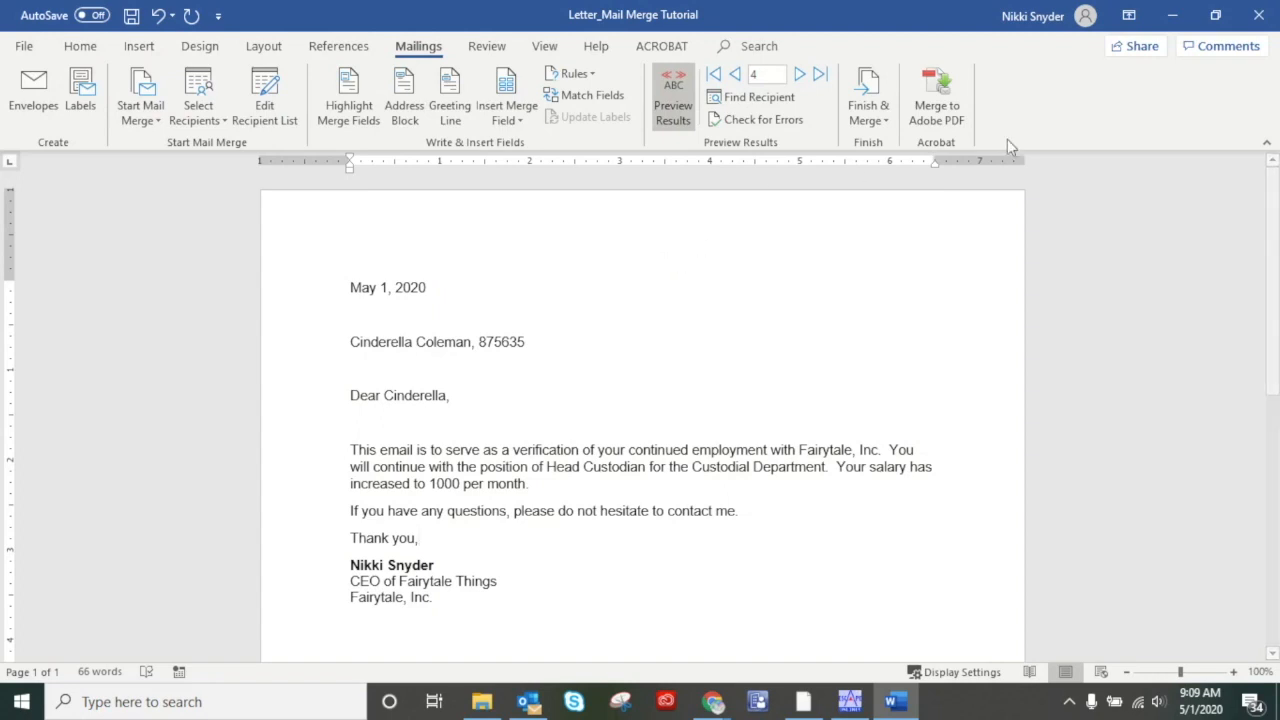
# - Merge all records to HTML e-mail messages addressed by the Email_Address field, with the subject "Fairytale, Inc. Job Information"
pyautogui.click(881, 110)
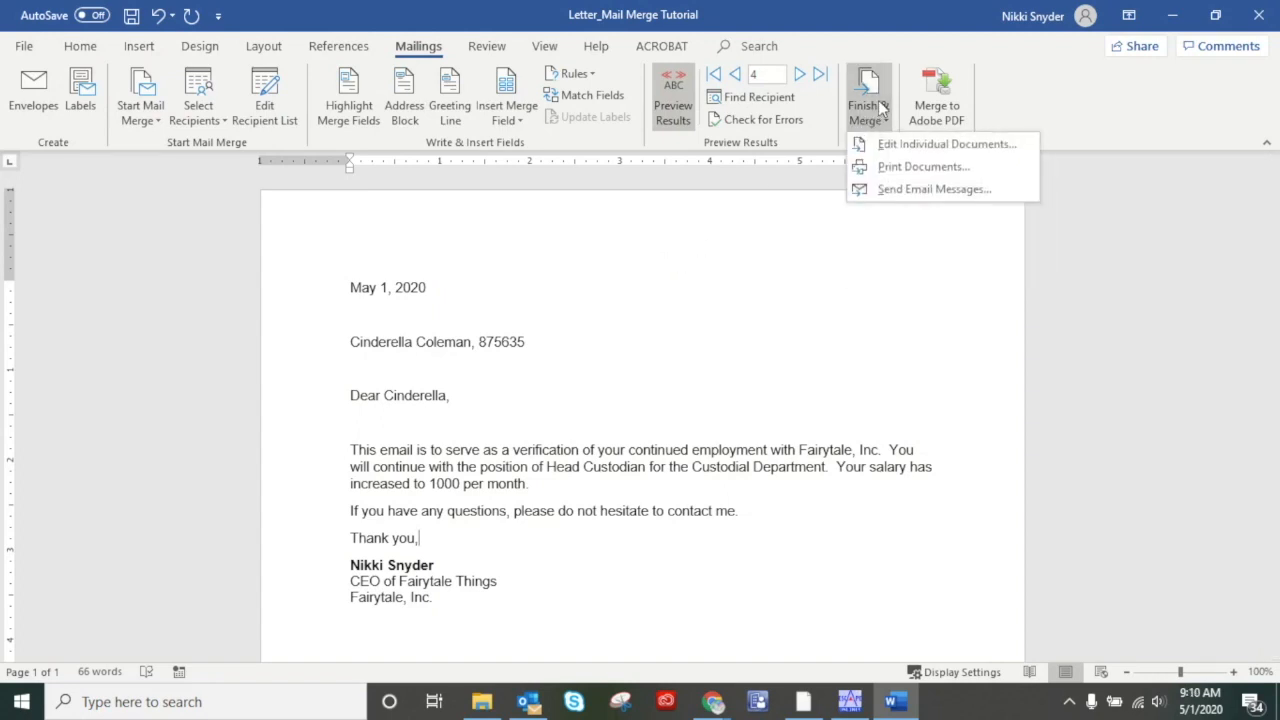
pyautogui.click(887, 190)
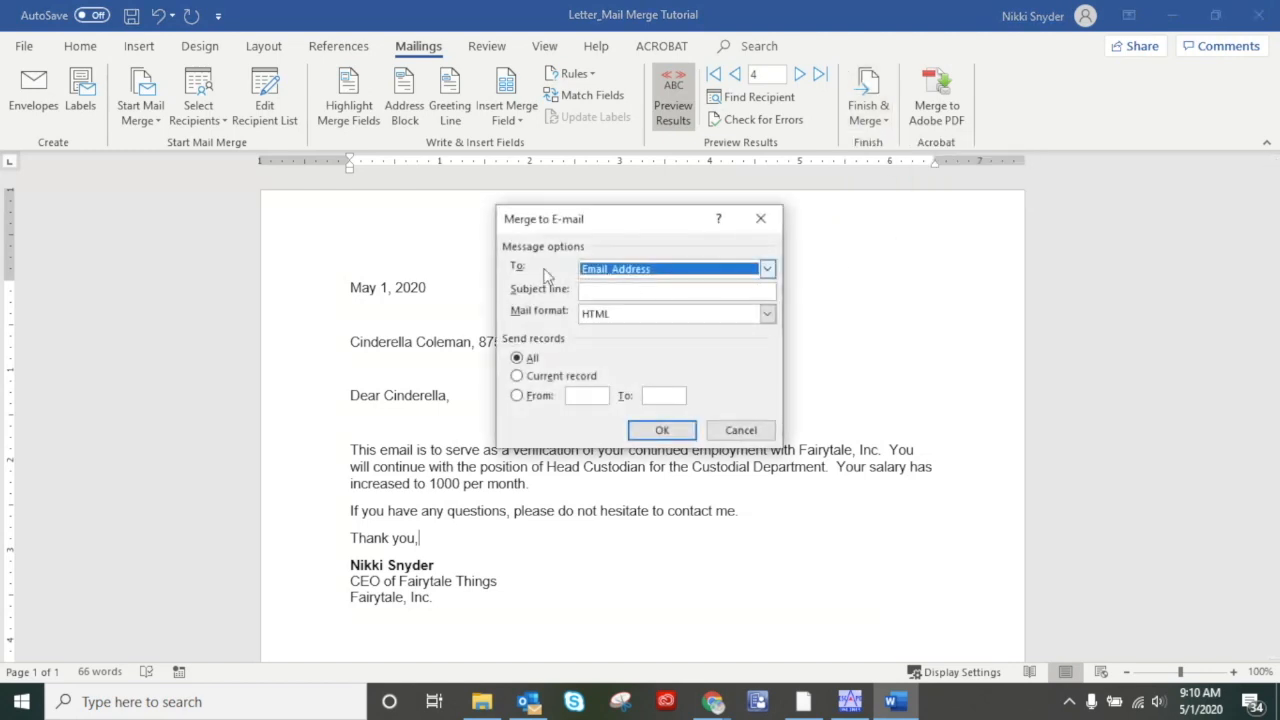
pyautogui.click(767, 270)
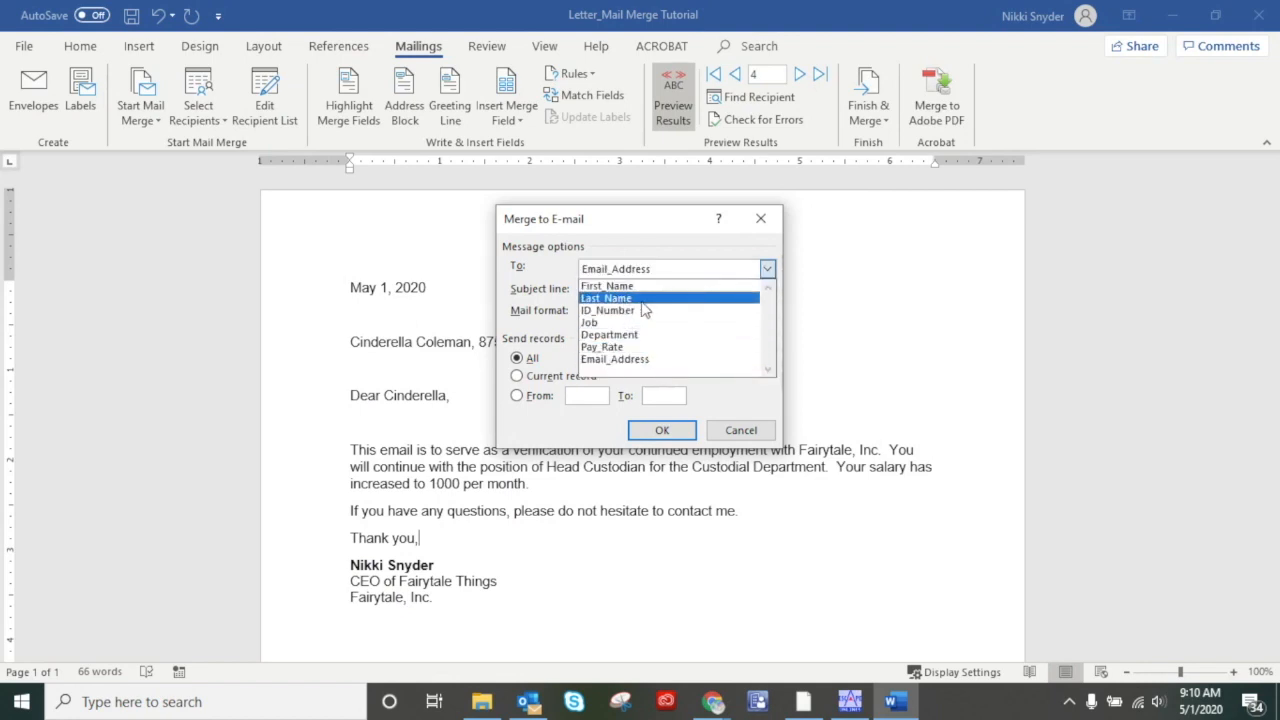
pyautogui.click(636, 360)
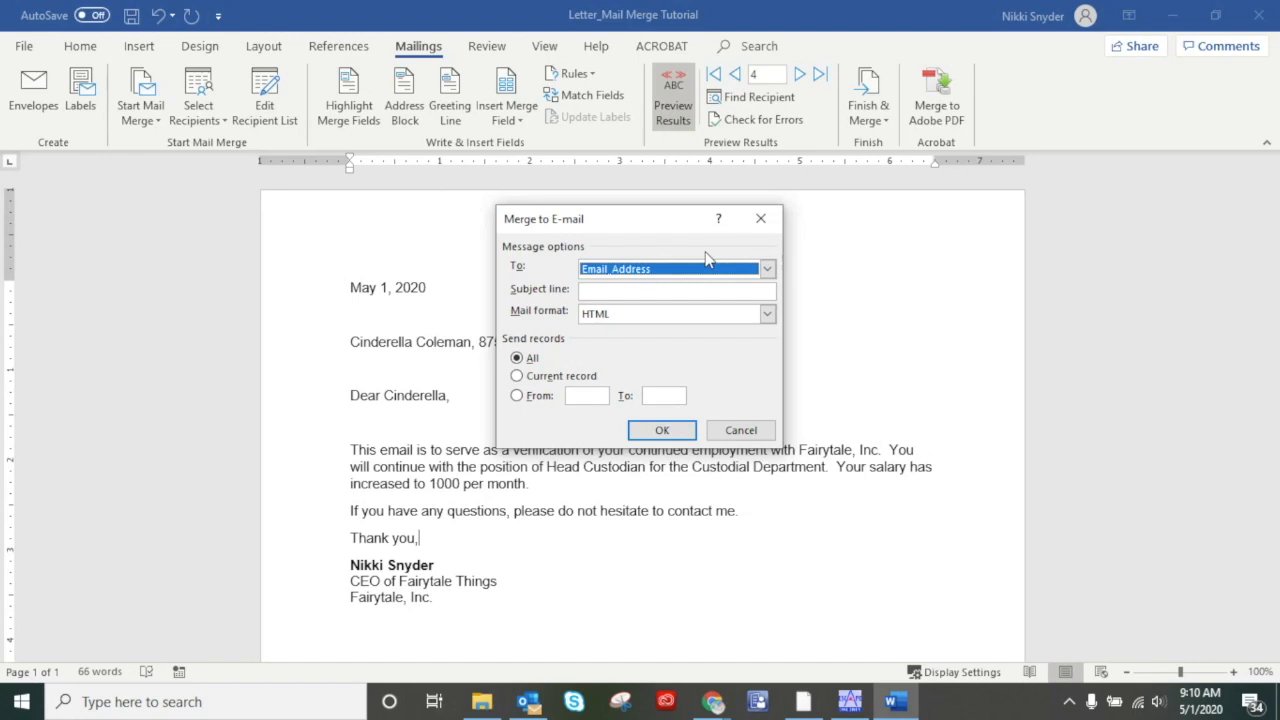
pyautogui.click(690, 290)
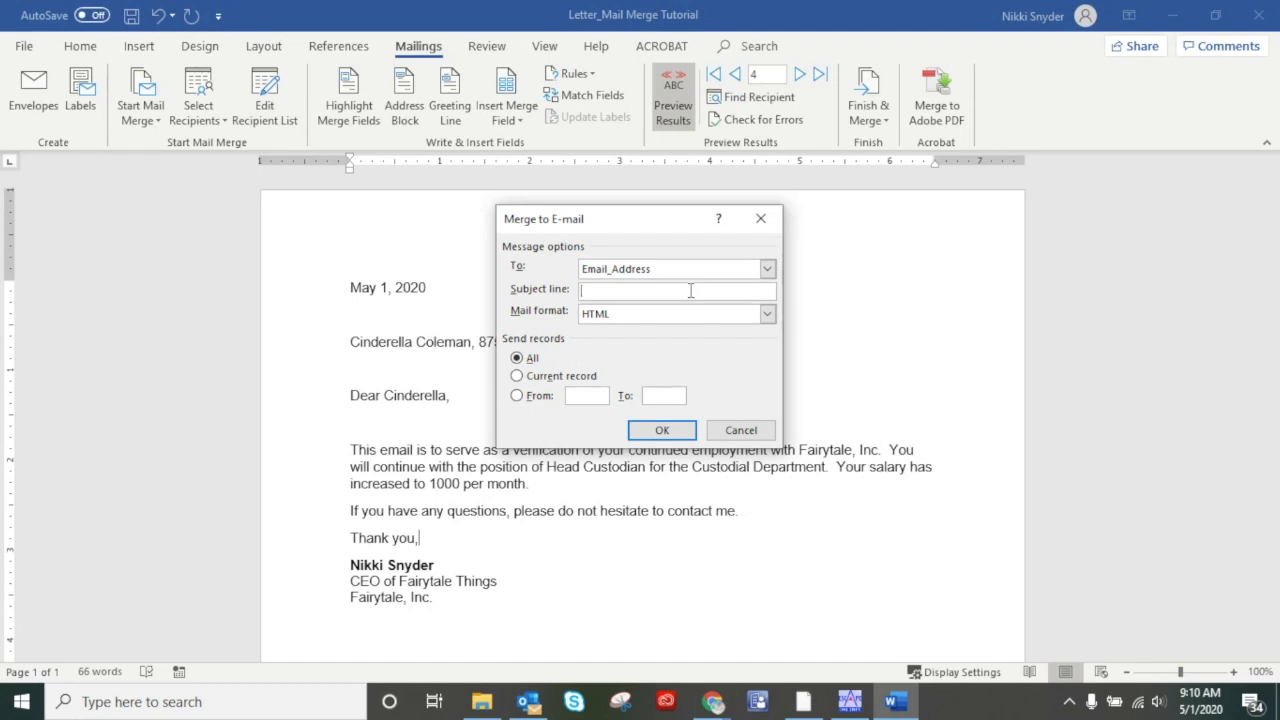
pyautogui.write('Fairytale, Inc. Job Information')
pyautogui.click(661, 432)
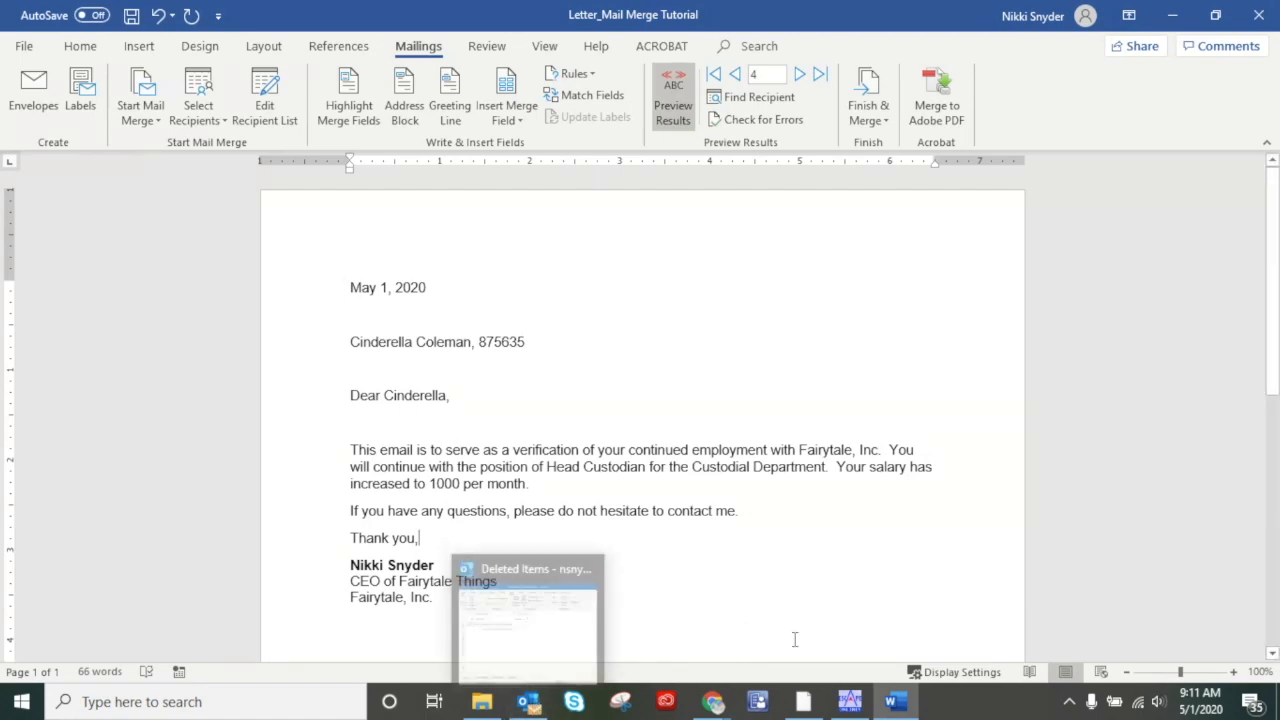
# - Switch to Outlook and read the newest "Fairytale, Inc. Job Information" message in the Inbox
pyautogui.click(540, 708)
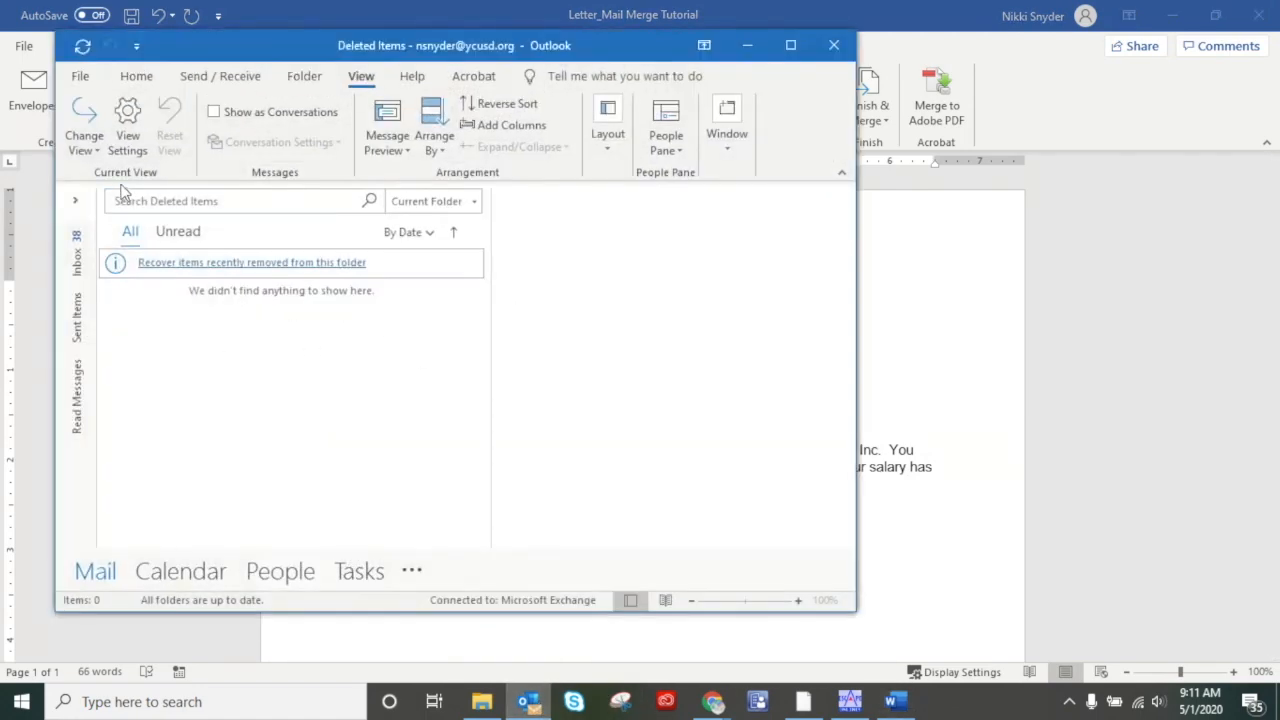
pyautogui.click(78, 262)
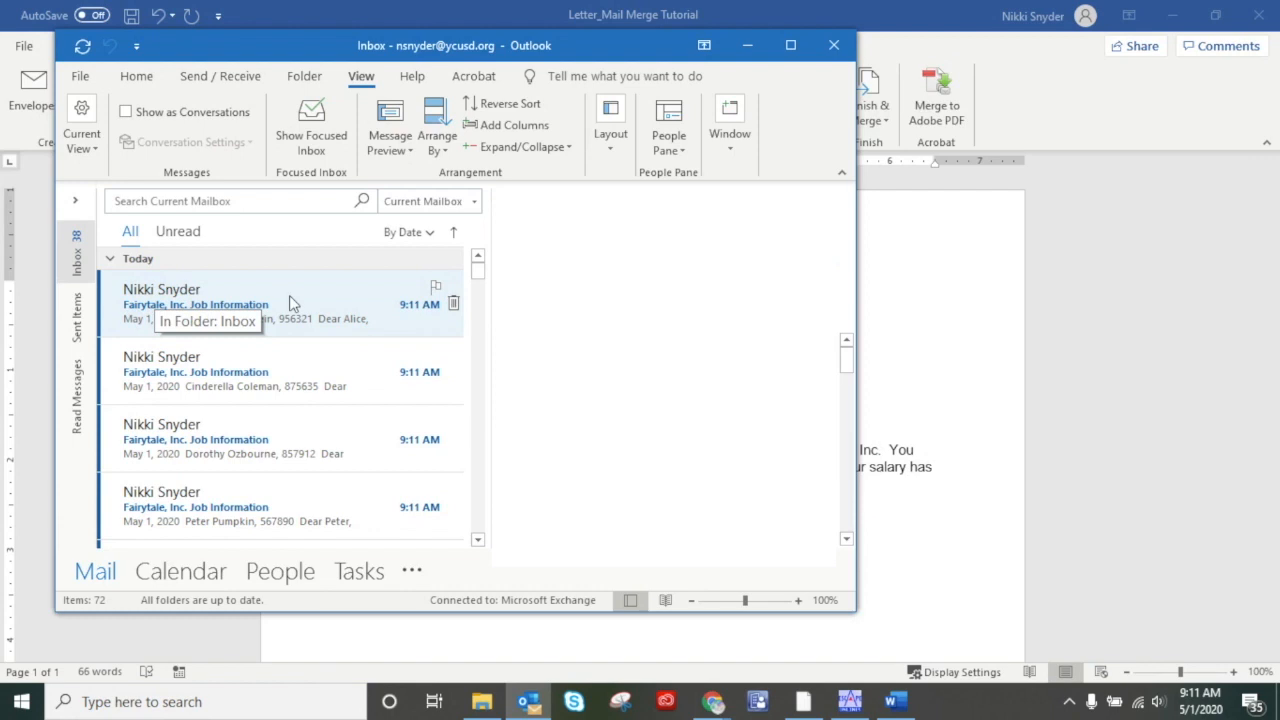
pyautogui.click(228, 312)
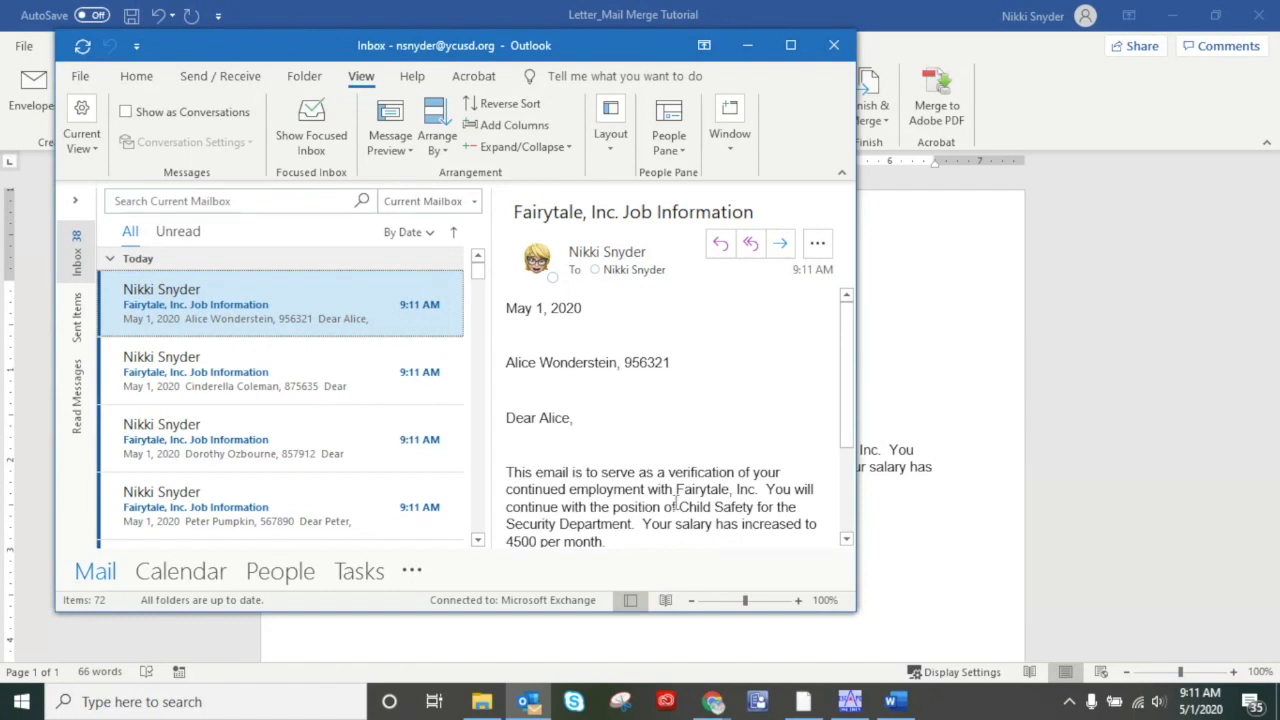
pyautogui.scroll(-1, 634, 505)
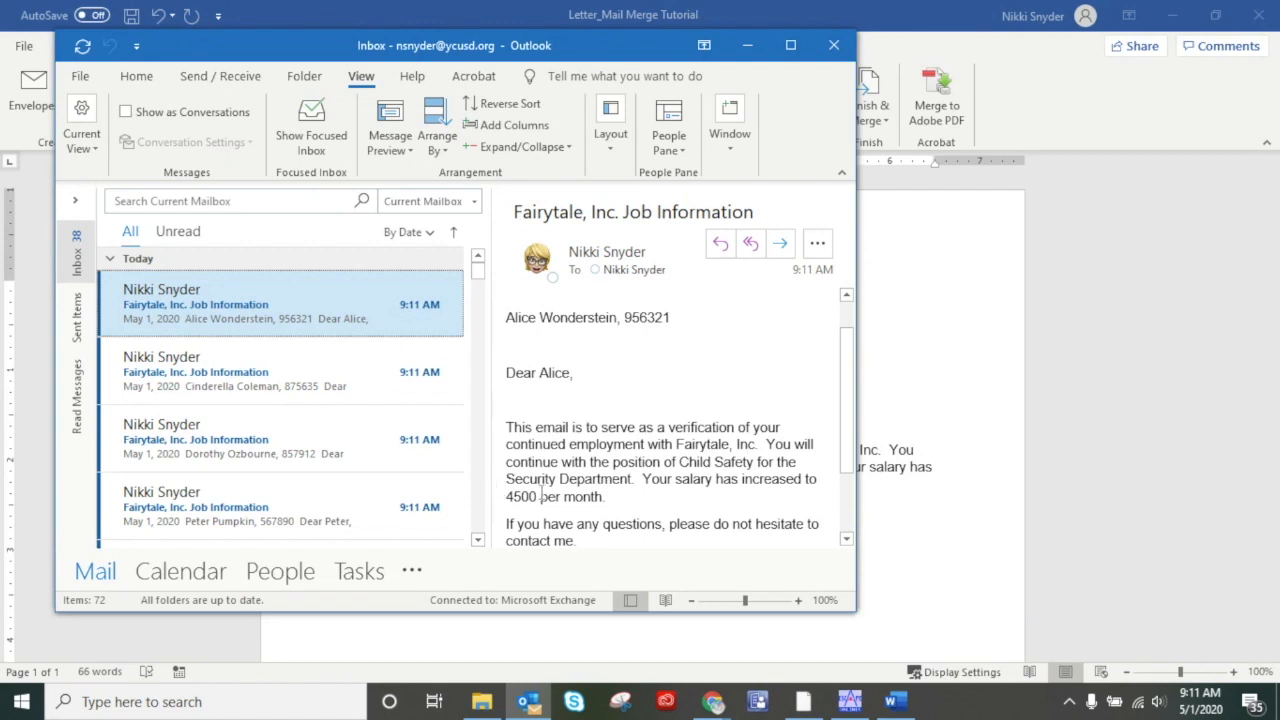
pyautogui.scroll(-1, 612, 480)
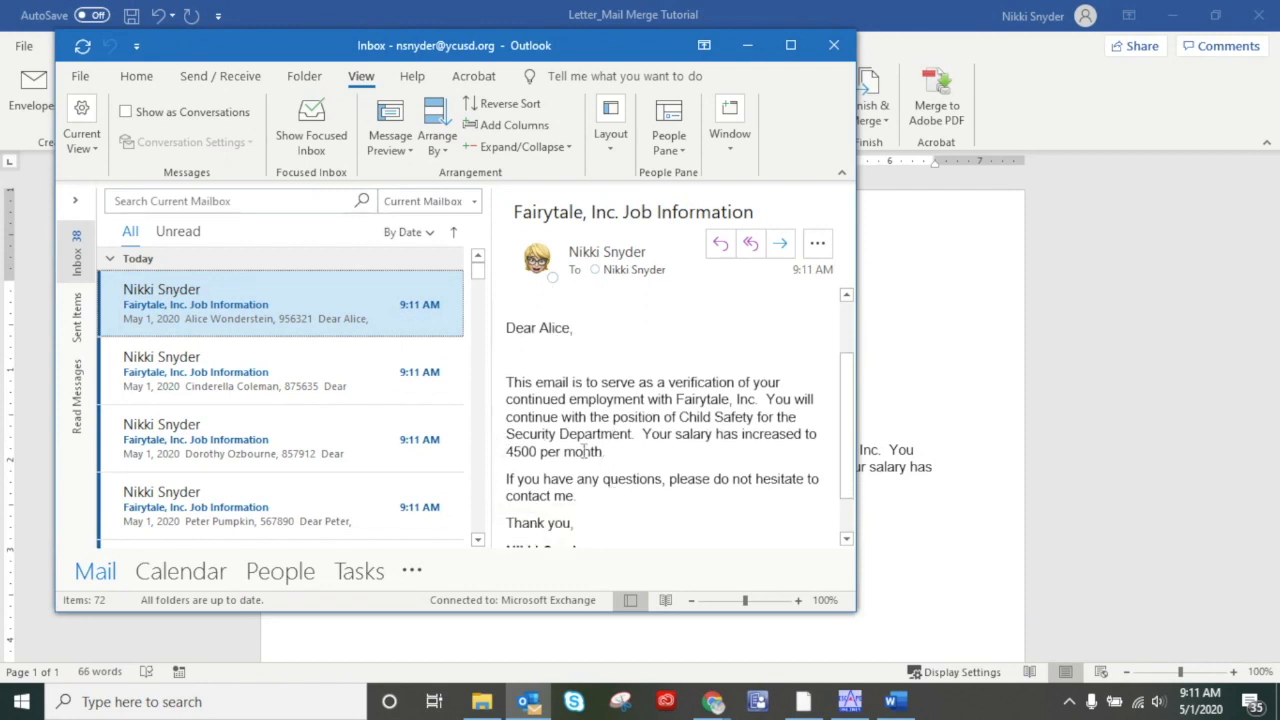
# - Read the second, third and fourth "Fairytale, Inc. Job Information" messages in the Inbox to check each recipient's name, ID, position, department and salary
pyautogui.click(245, 370)
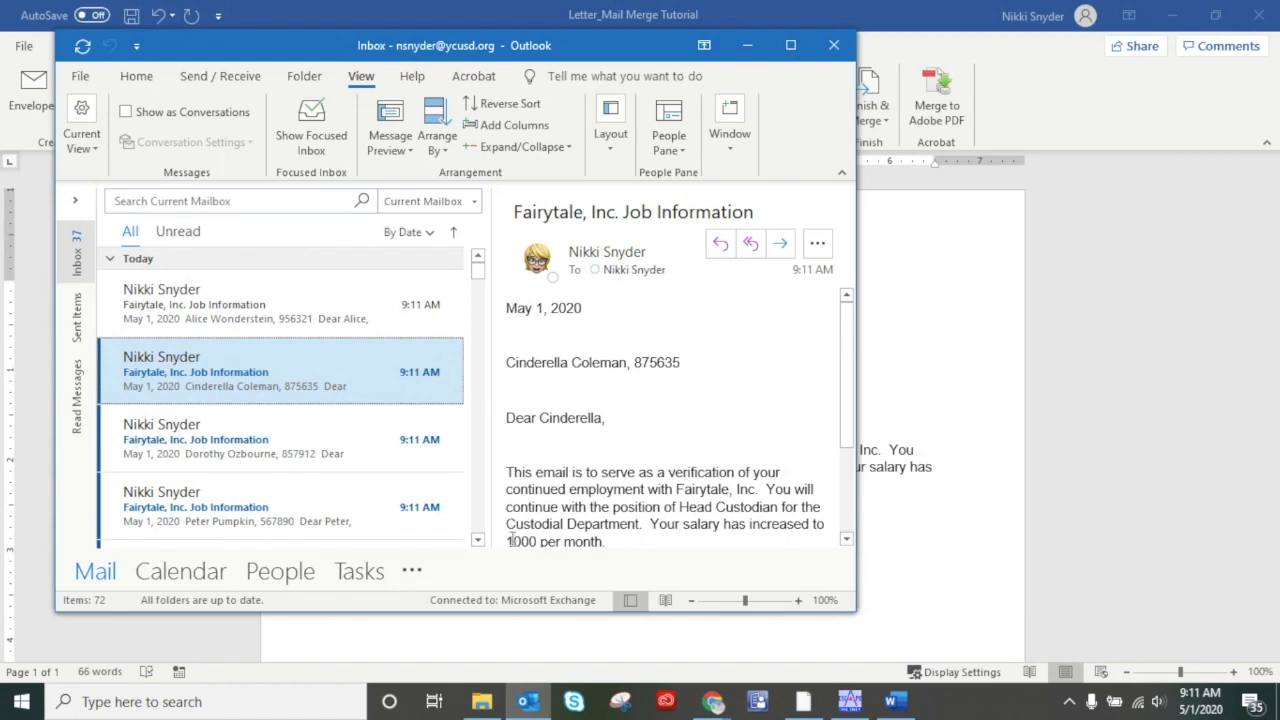
pyautogui.click(237, 442)
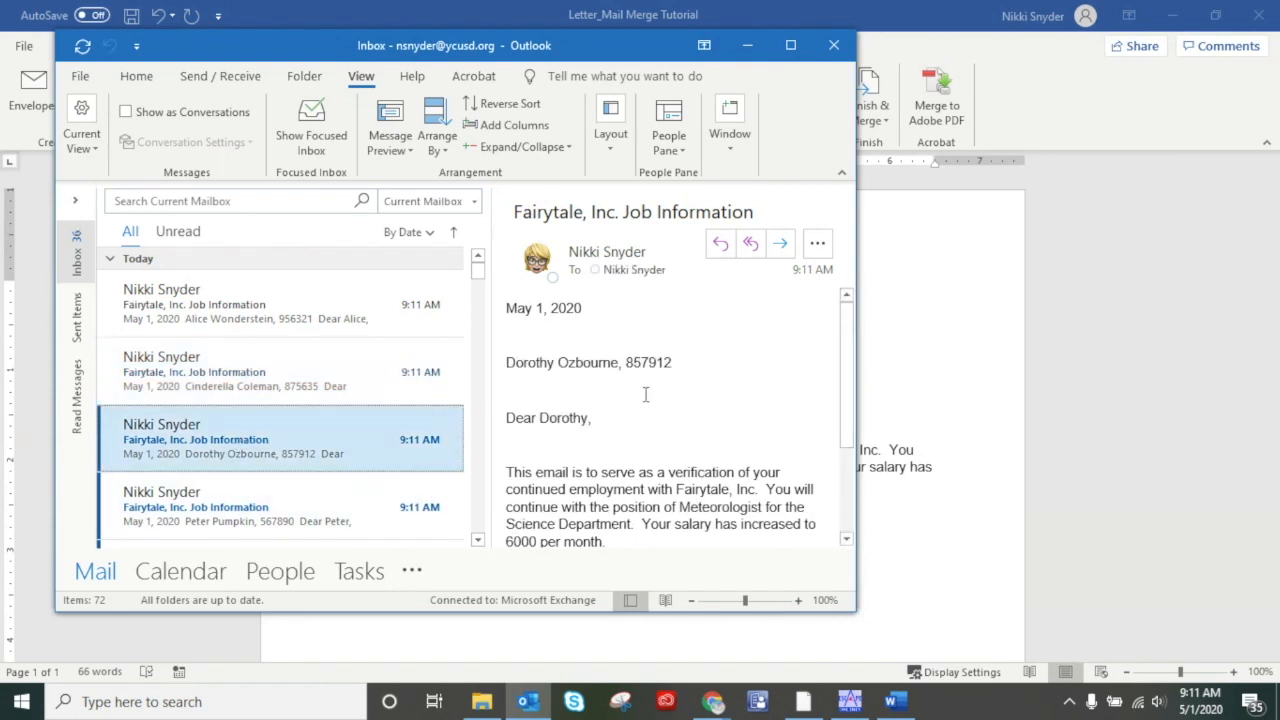
pyautogui.scroll(-1, 640, 394)
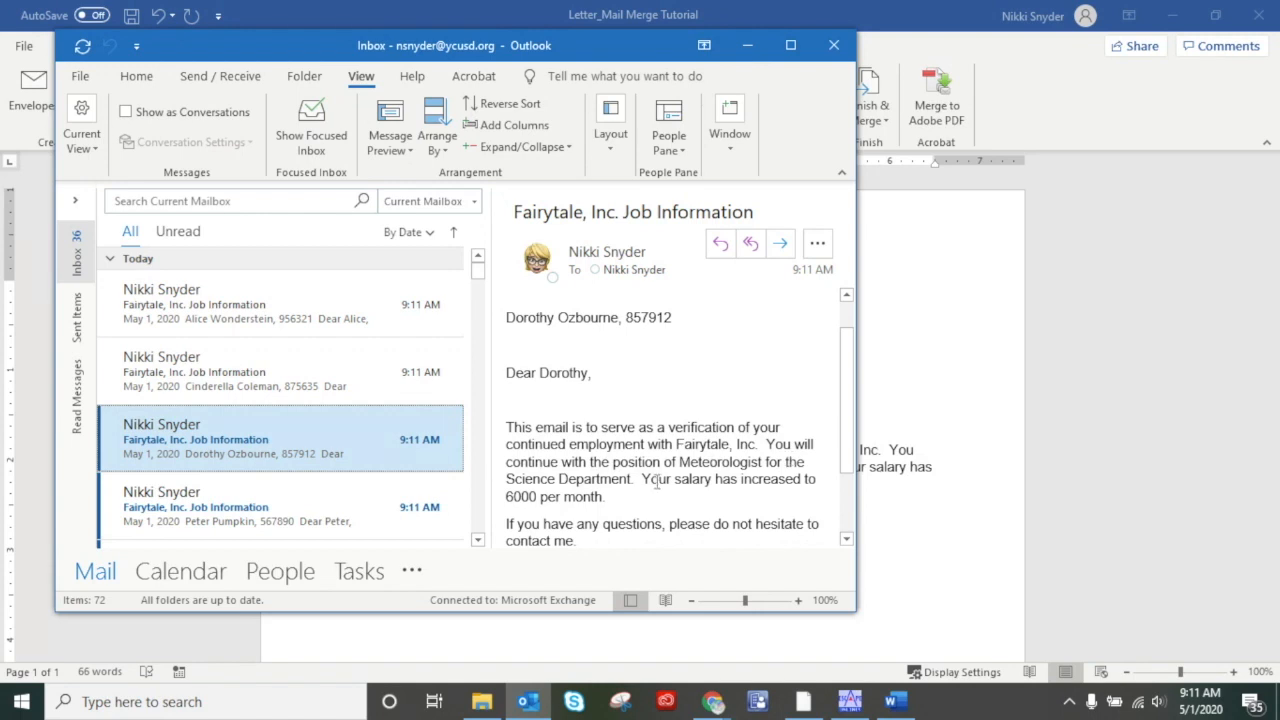
pyautogui.click(366, 503)
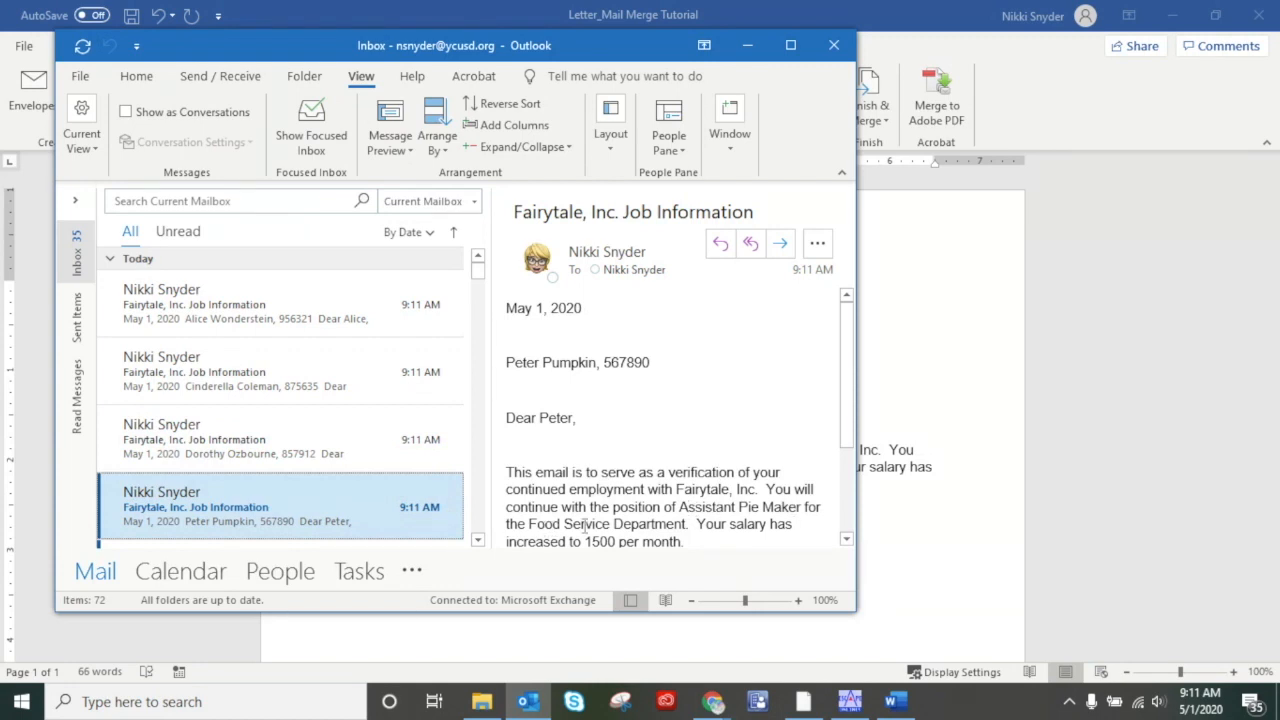
pyautogui.scroll(-2, 309, 481)
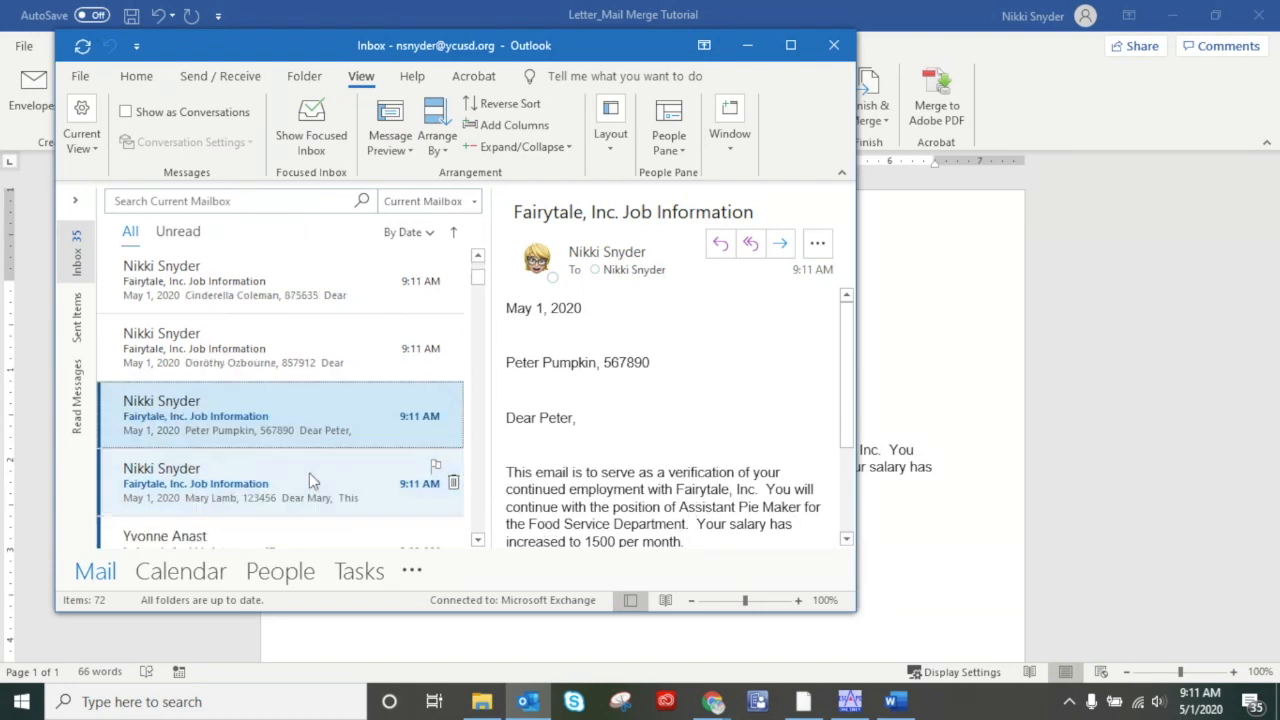
pyautogui.scroll(2, 309, 481)
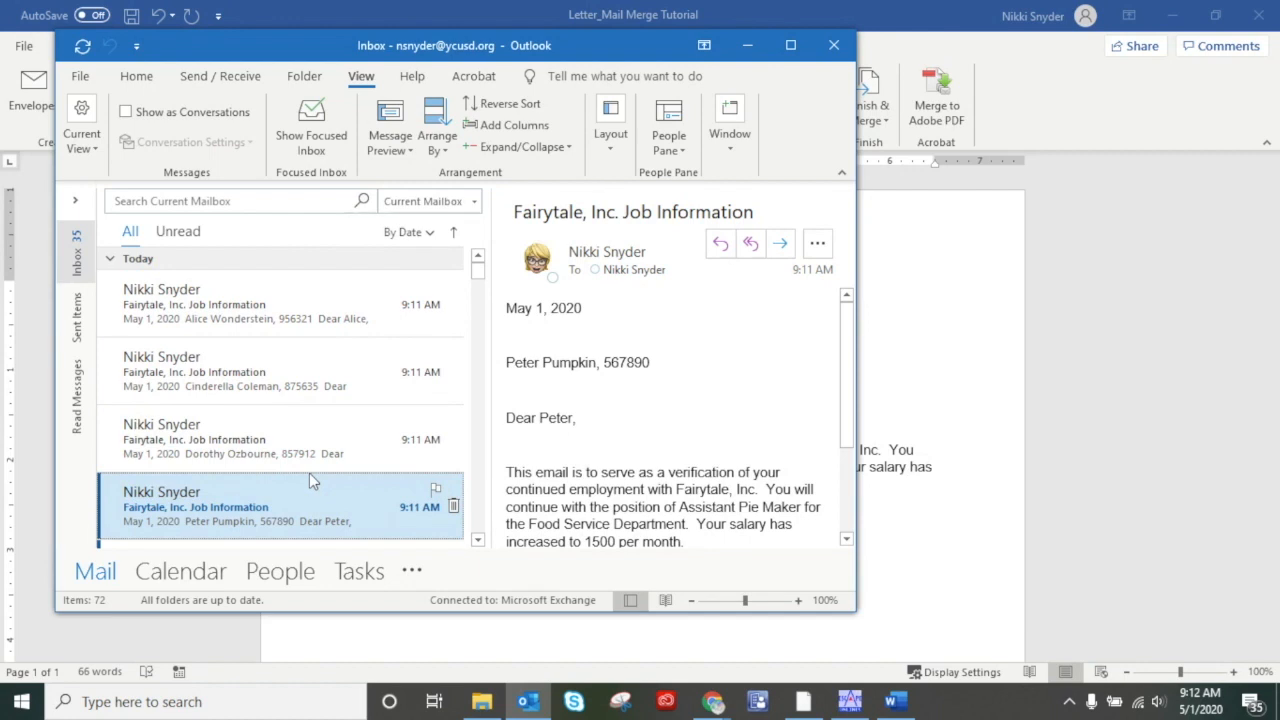